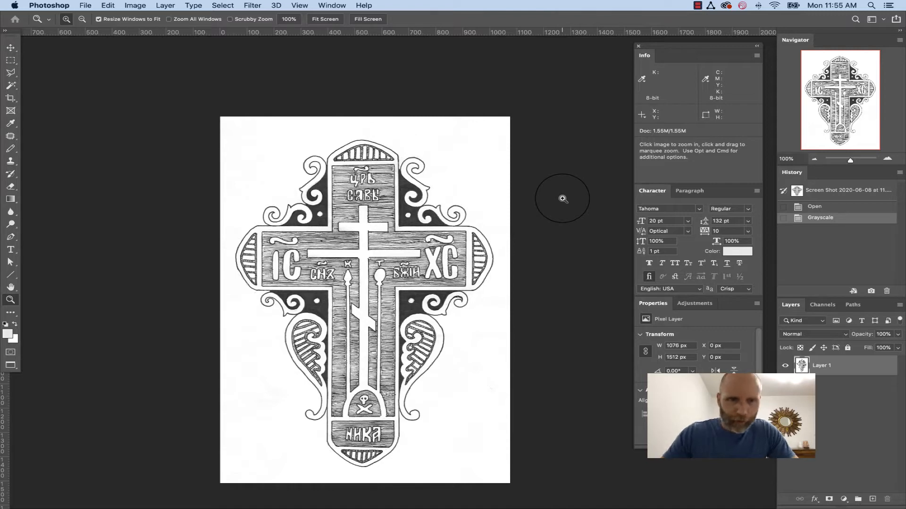
# Step: Check the color mode of the cross drawing
pyautogui.click(563, 199)
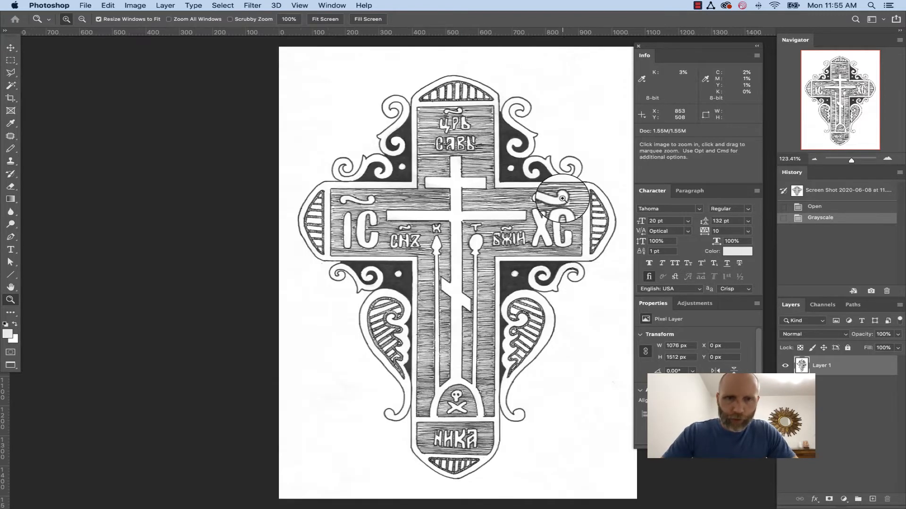
pyautogui.moveTo(533, 200); pyautogui.dragTo(443, 196)
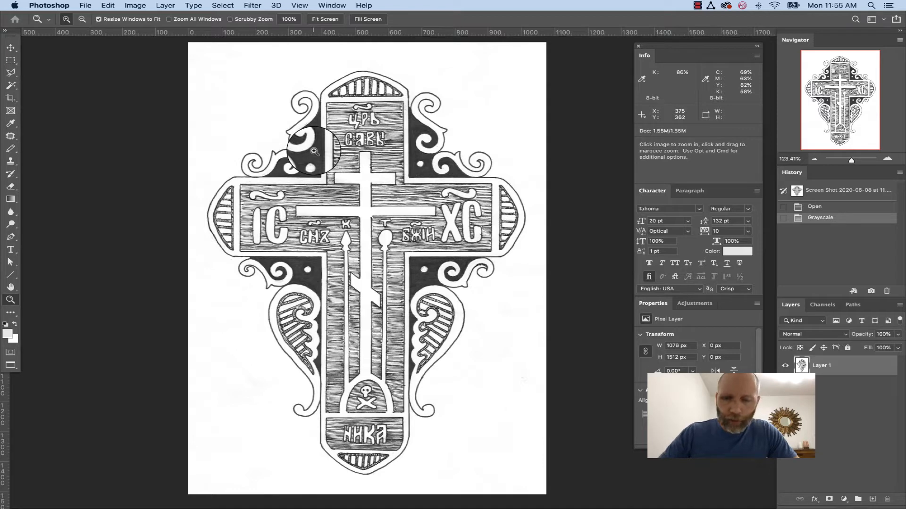
pyautogui.click(135, 5)
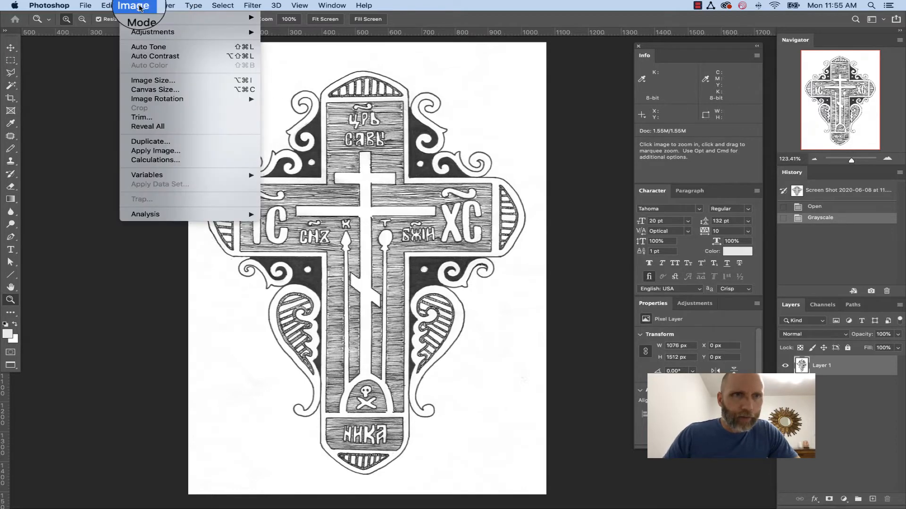
pyautogui.moveTo(141, 19)
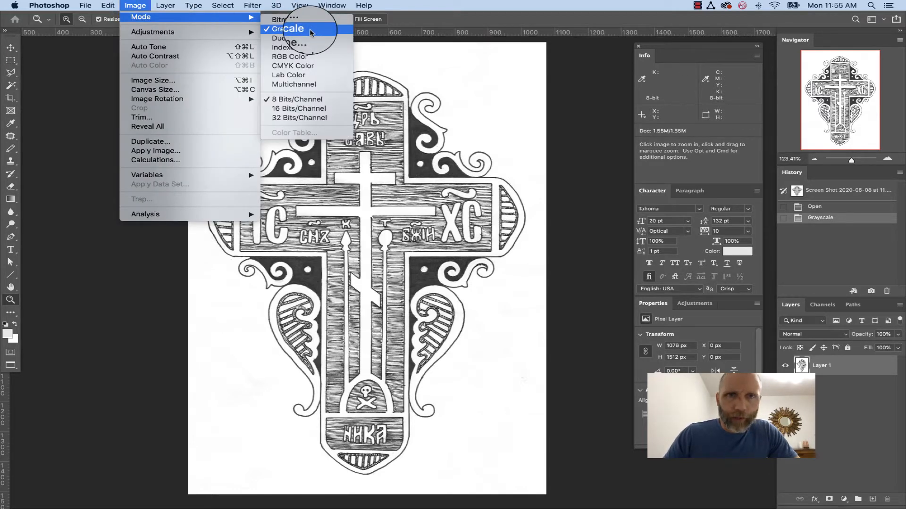
pyautogui.click(126, 4)
# Step: Adjust the drawing's Levels with the black input at 19 and the white input at 235
pyautogui.press('super+l')
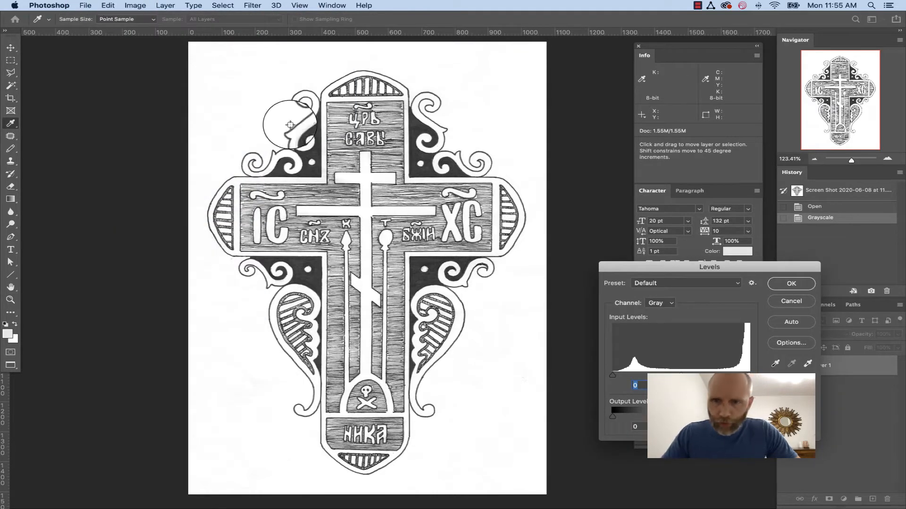
pyautogui.moveTo(641, 267); pyautogui.dragTo(595, 283)
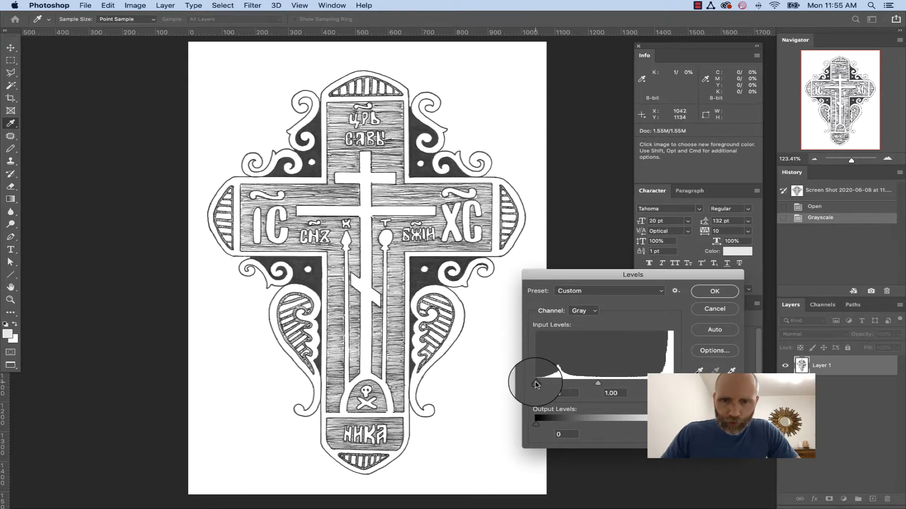
pyautogui.moveTo(536, 383); pyautogui.dragTo(549, 384)
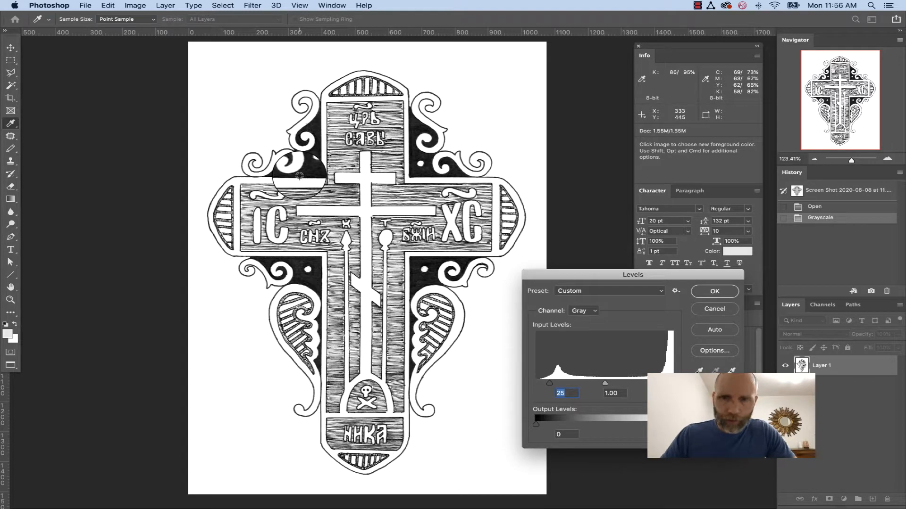
pyautogui.moveTo(549, 384); pyautogui.dragTo(546, 386)
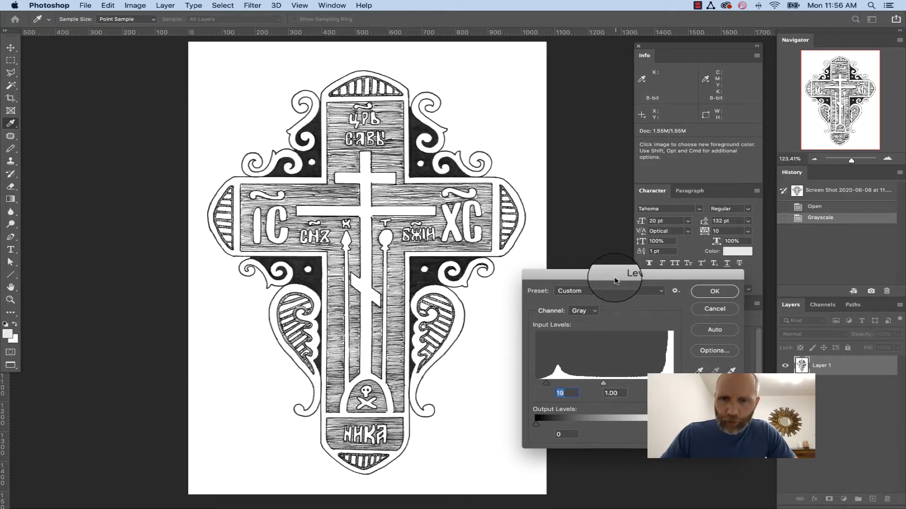
pyautogui.moveTo(616, 276); pyautogui.dragTo(421, 173)
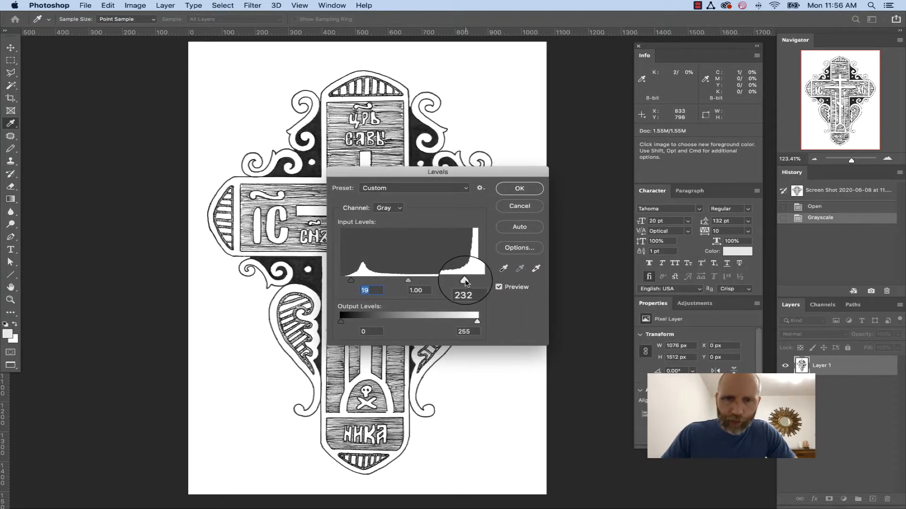
pyautogui.moveTo(466, 282); pyautogui.dragTo(467, 282)
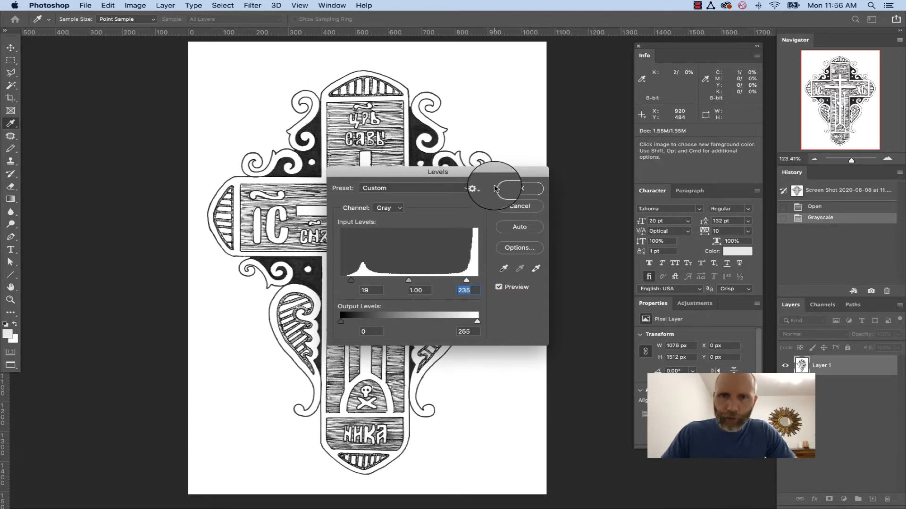
pyautogui.click(519, 188)
pyautogui.press('z')
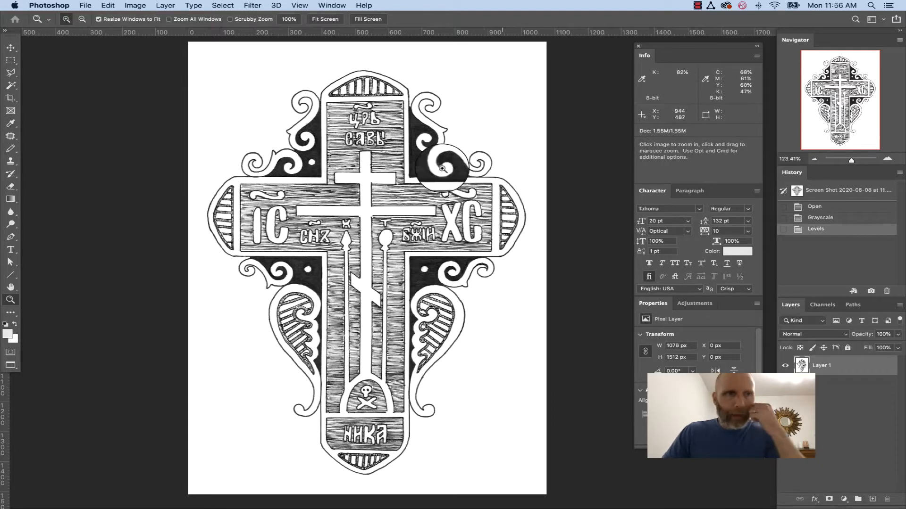
# Step: Try selecting the white background around the cross with the Magic Wand at a tolerance of 35
pyautogui.click(12, 86)
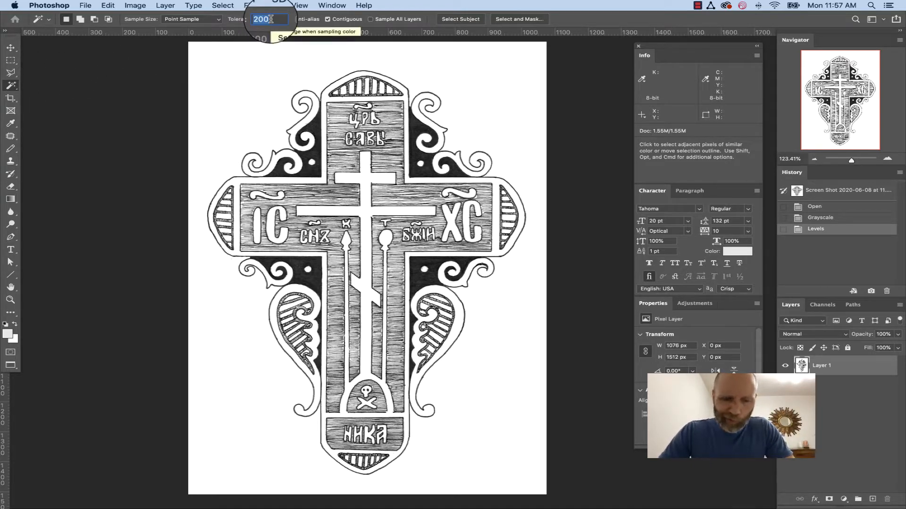
pyautogui.write('35')
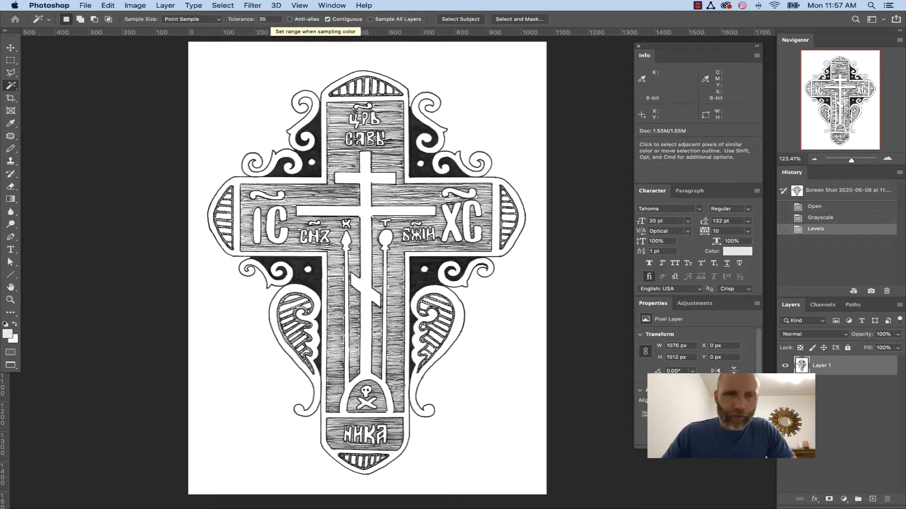
pyautogui.click(322, 67)
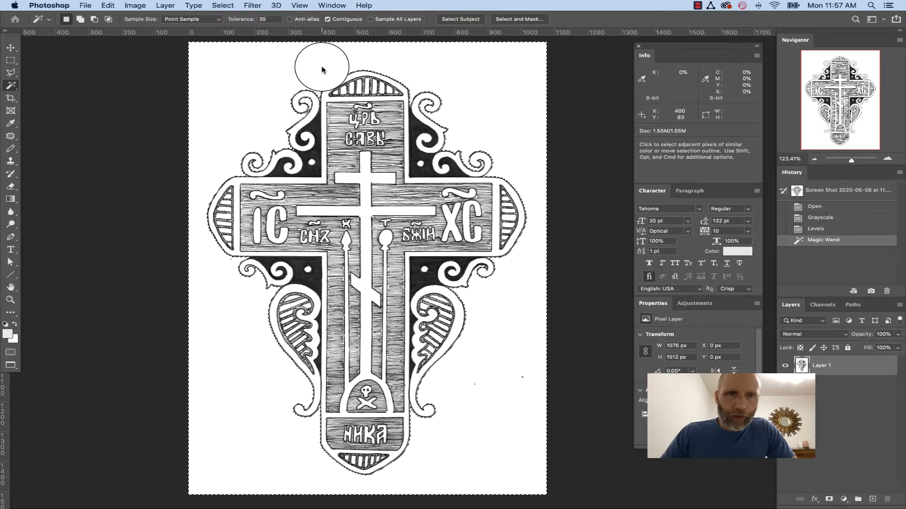
pyautogui.press('z')
pyautogui.moveTo(263, 77); pyautogui.dragTo(350, 127)
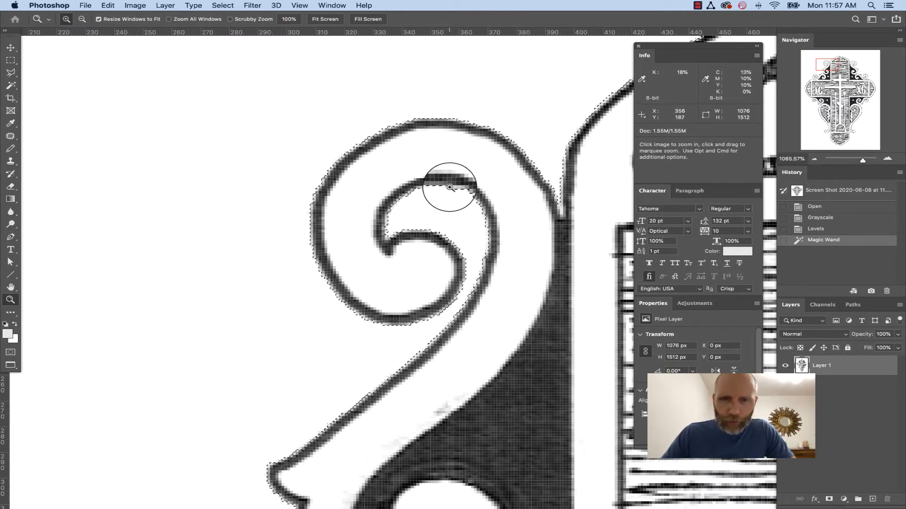
pyautogui.press('super+d')
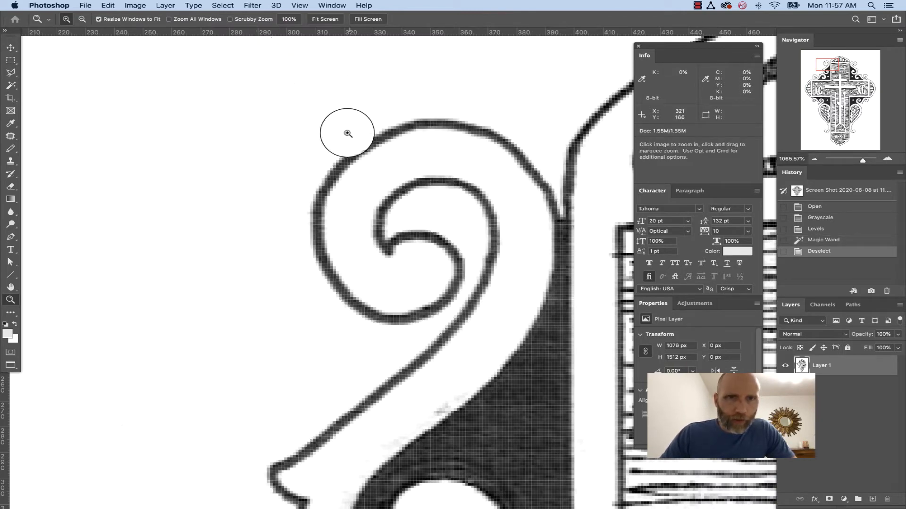
# Step: Select the white background around the cross with the Magic Wand at a tolerance of 50
pyautogui.click(11, 86)
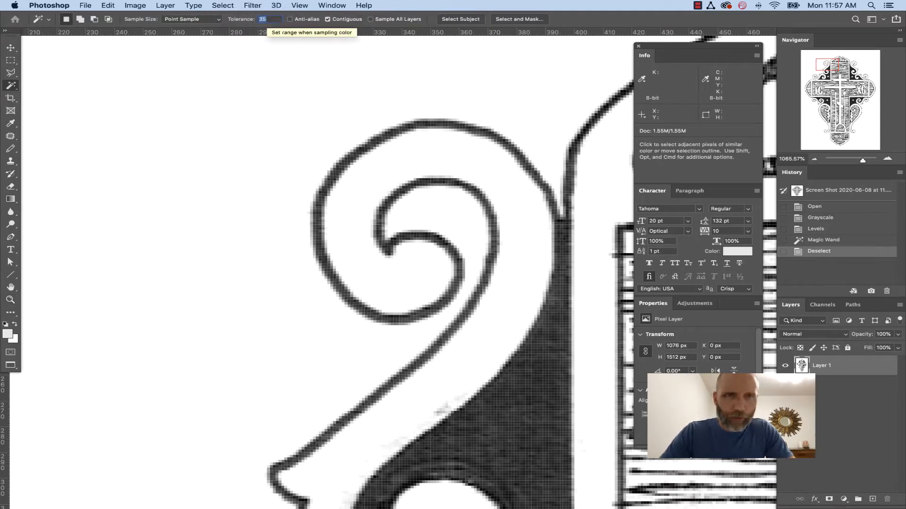
pyautogui.click(324, 131)
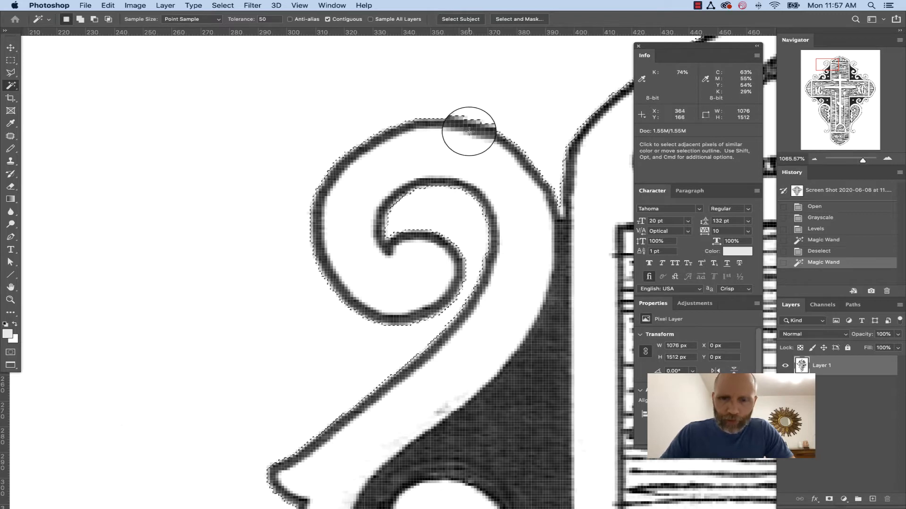
pyautogui.press('super+0')
pyautogui.press('super+shift+i')
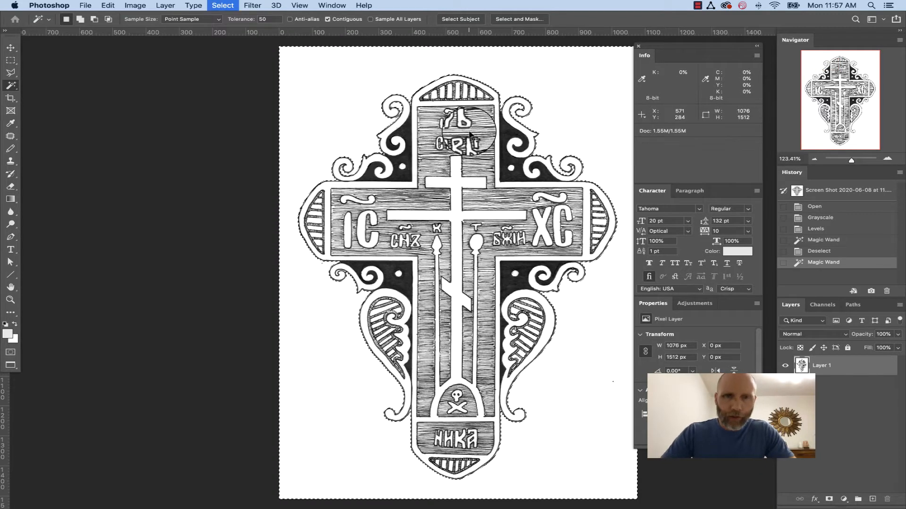
pyautogui.press('super+c')
pyautogui.press('super+z')
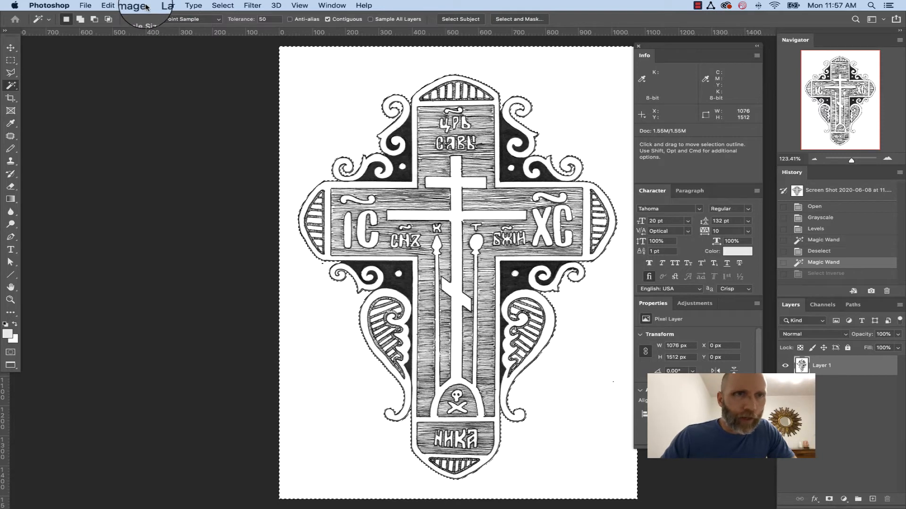
# Step: Reselect the white background with the Magic Wand and invert the selection to the cross
pyautogui.click(321, 94)
pyautogui.click(319, 88)
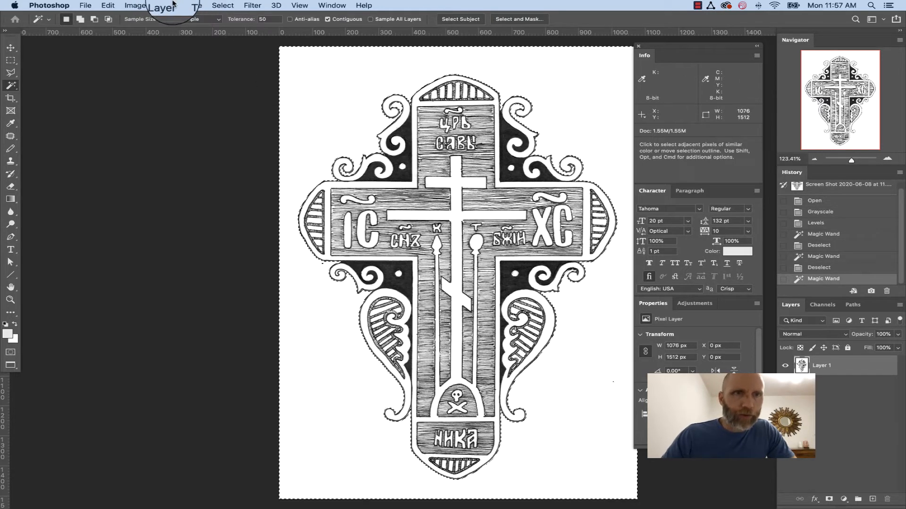
pyautogui.click(222, 5)
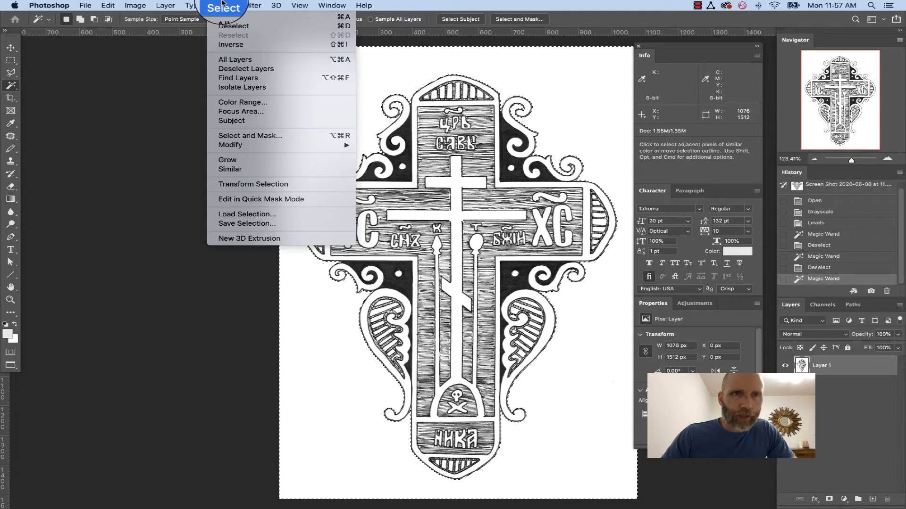
pyautogui.click(242, 46)
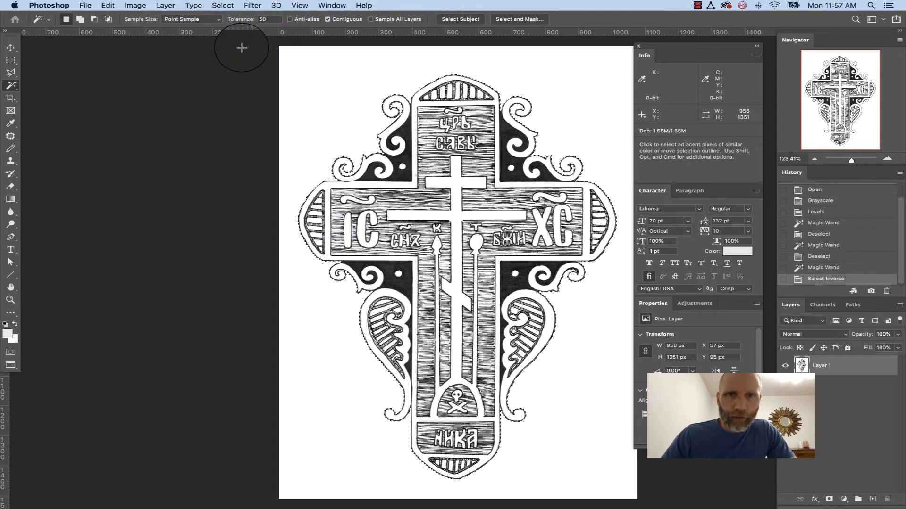
# Step: Expand the cross selection by 8 pixels
pyautogui.moveTo(340, 103); pyautogui.dragTo(405, 207)
pyautogui.press('z')
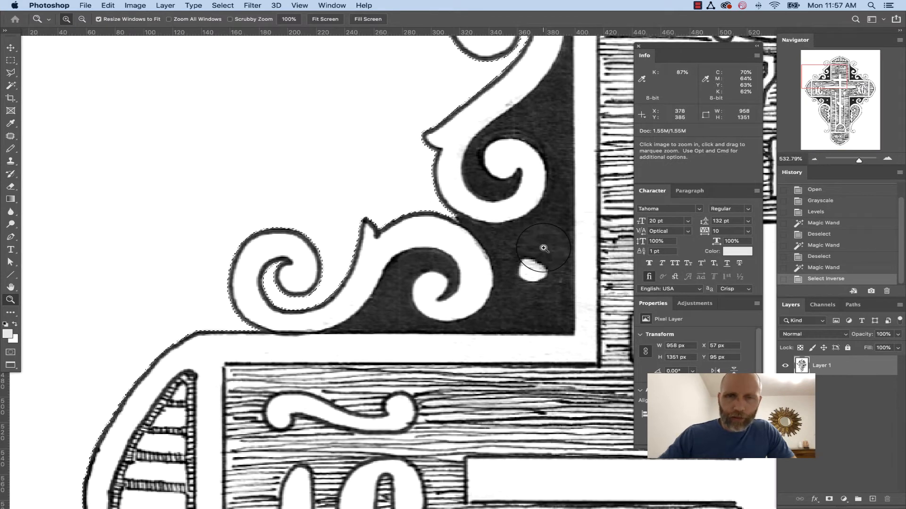
pyautogui.press('super+0')
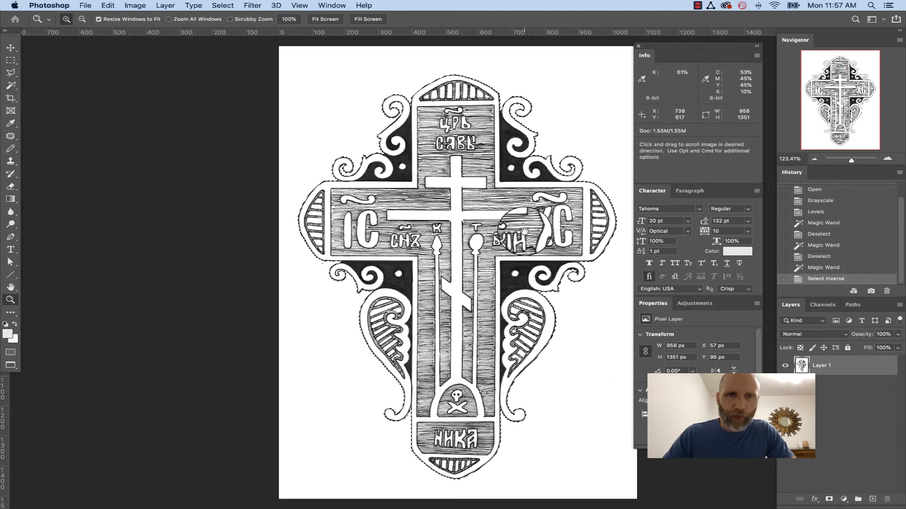
pyautogui.moveTo(523, 232); pyautogui.dragTo(435, 217)
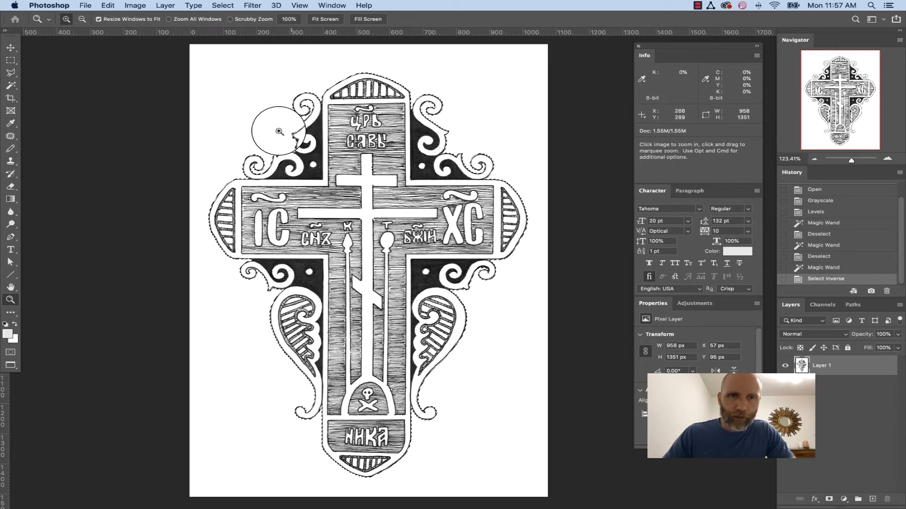
pyautogui.moveTo(212, 108); pyautogui.dragTo(376, 215)
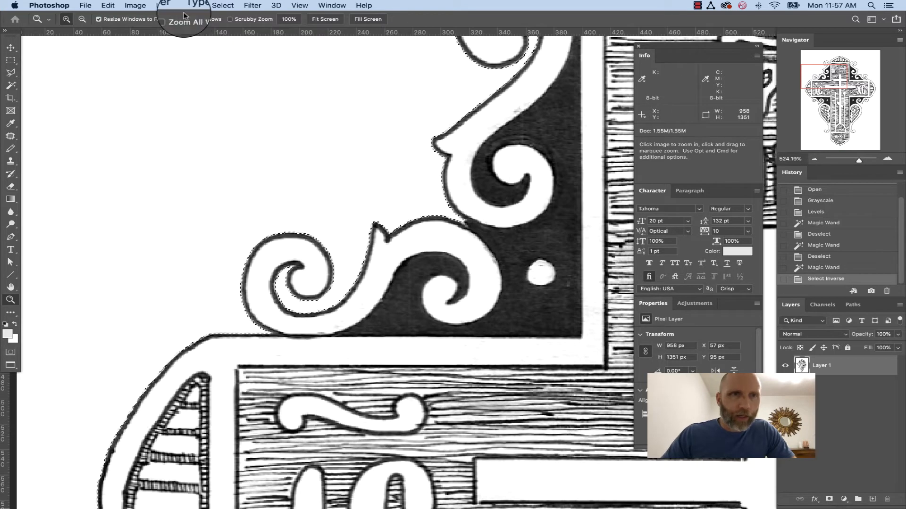
pyautogui.click(222, 5)
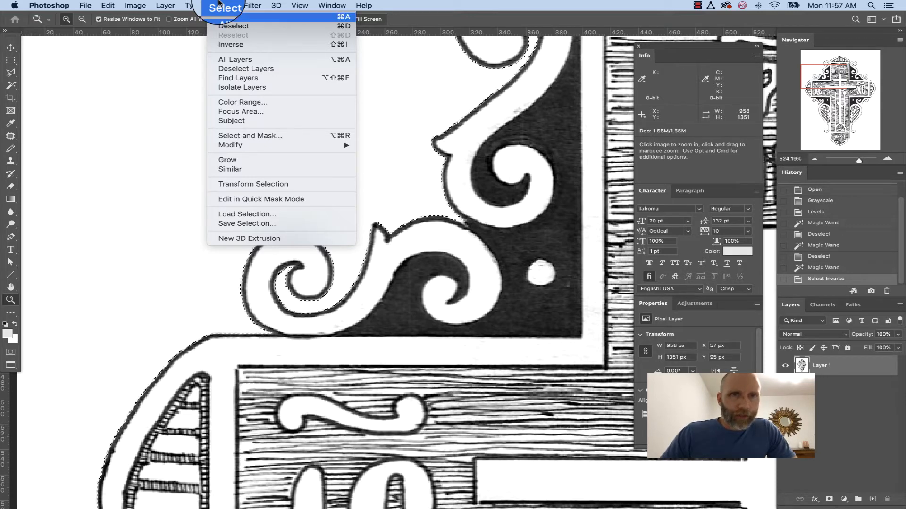
pyautogui.moveTo(278, 150)
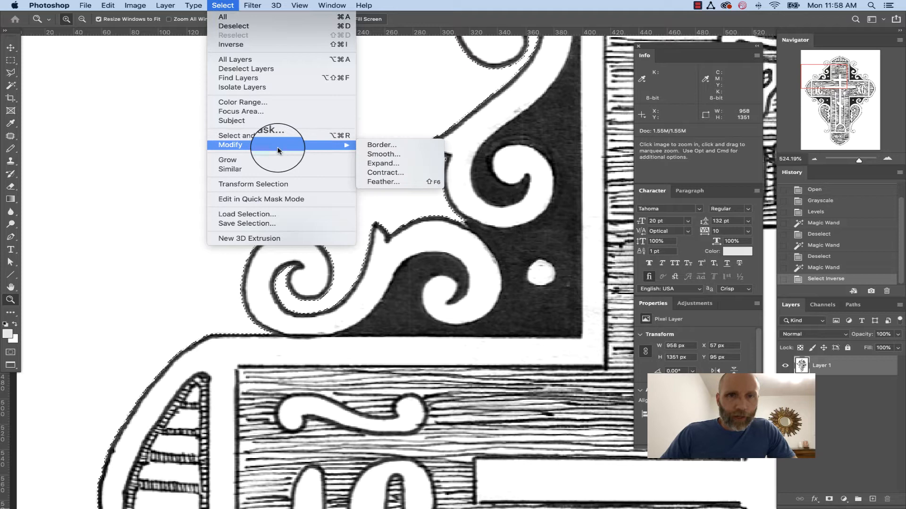
pyautogui.click(405, 167)
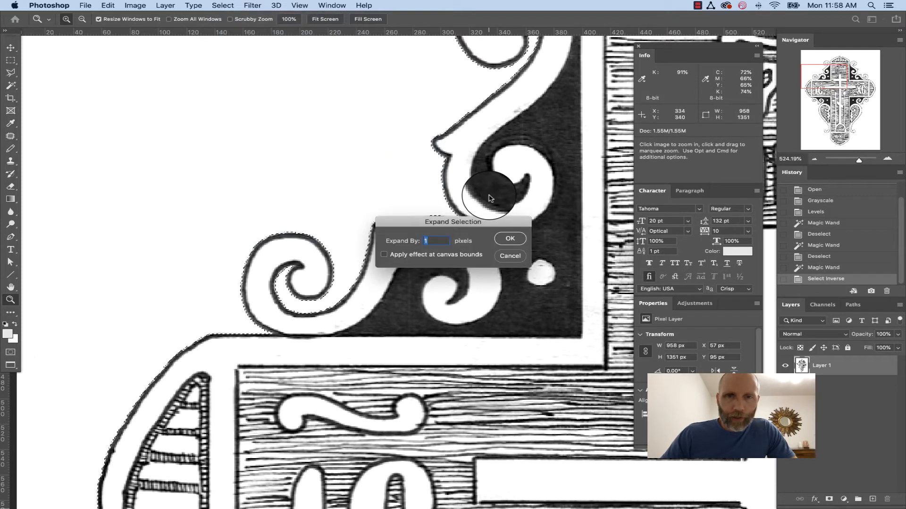
pyautogui.moveTo(460, 179); pyautogui.dragTo(576, 249)
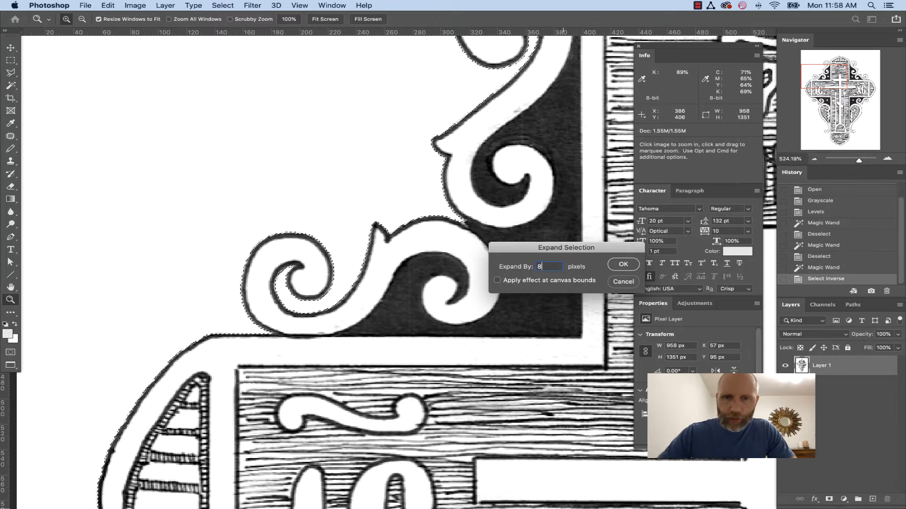
pyautogui.click(623, 265)
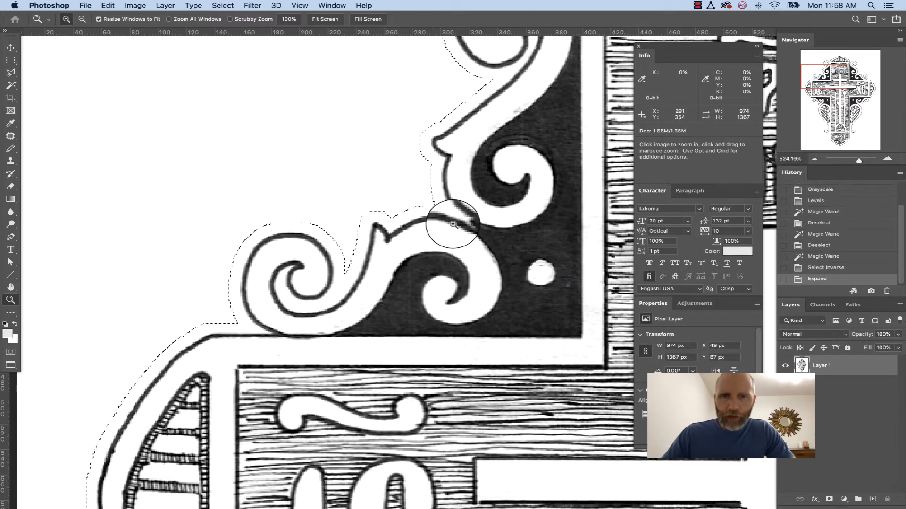
# Step: Add a new blank layer with default settings above the cross drawing, keeping the expanded selection active
pyautogui.moveTo(546, 296); pyautogui.dragTo(360, 101)
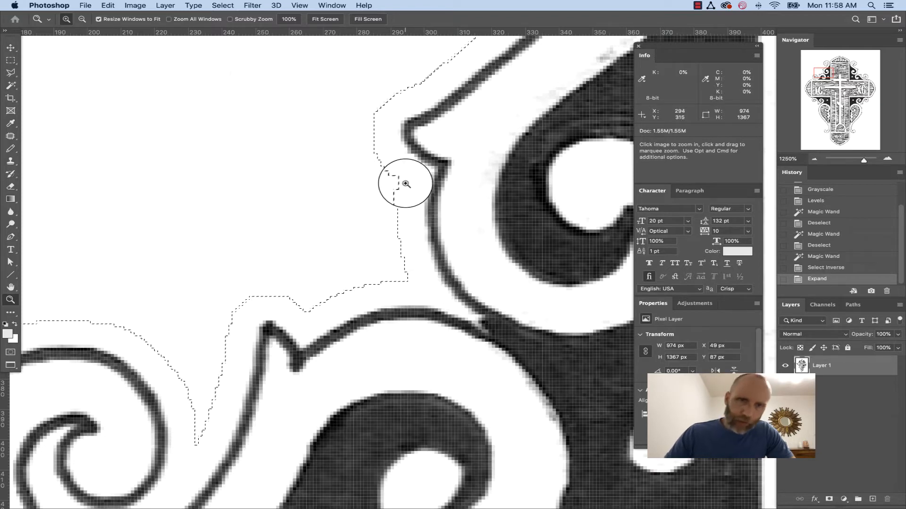
pyautogui.press('super+0')
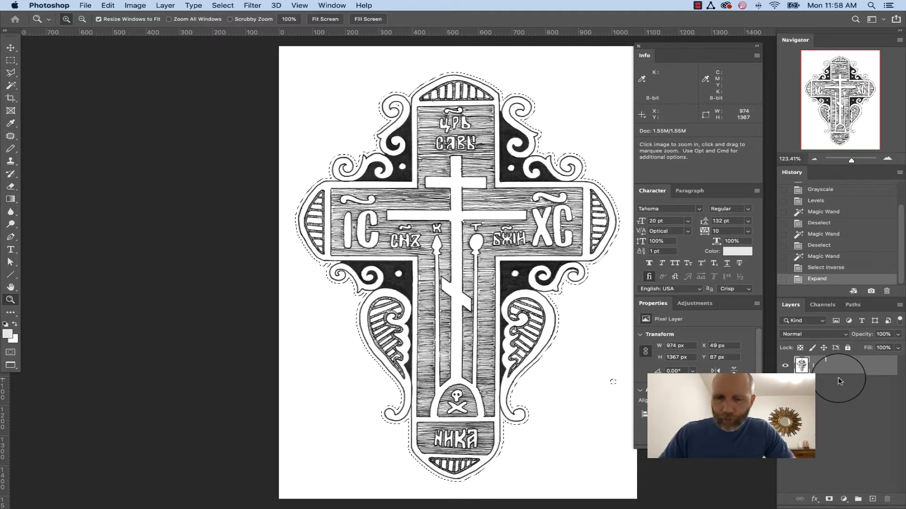
pyautogui.click(899, 303)
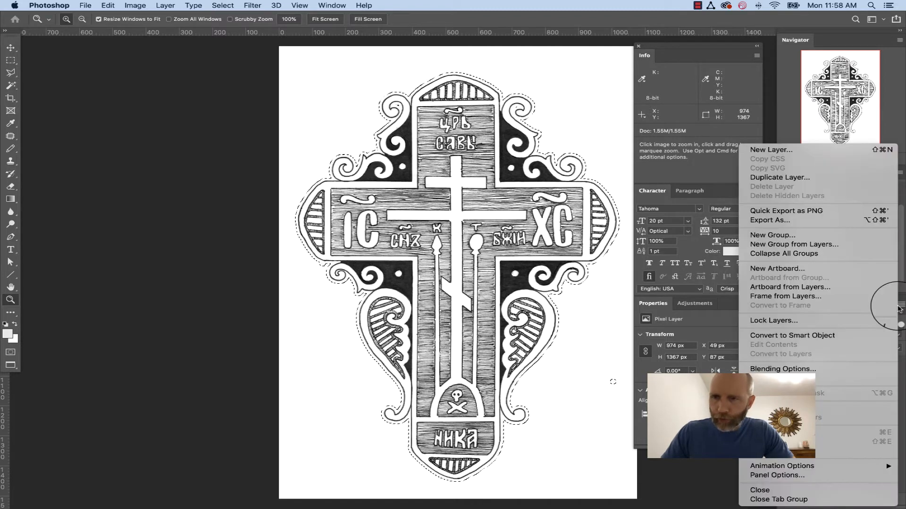
pyautogui.click(769, 151)
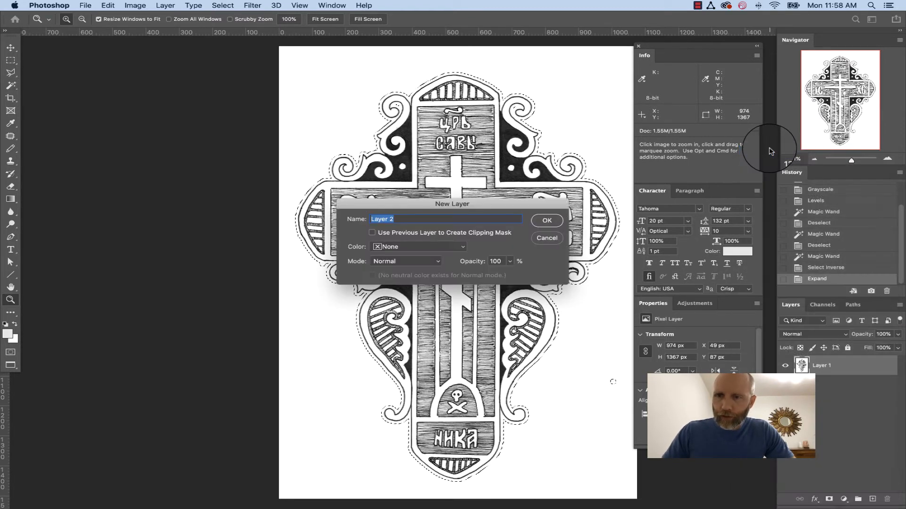
pyautogui.click(545, 216)
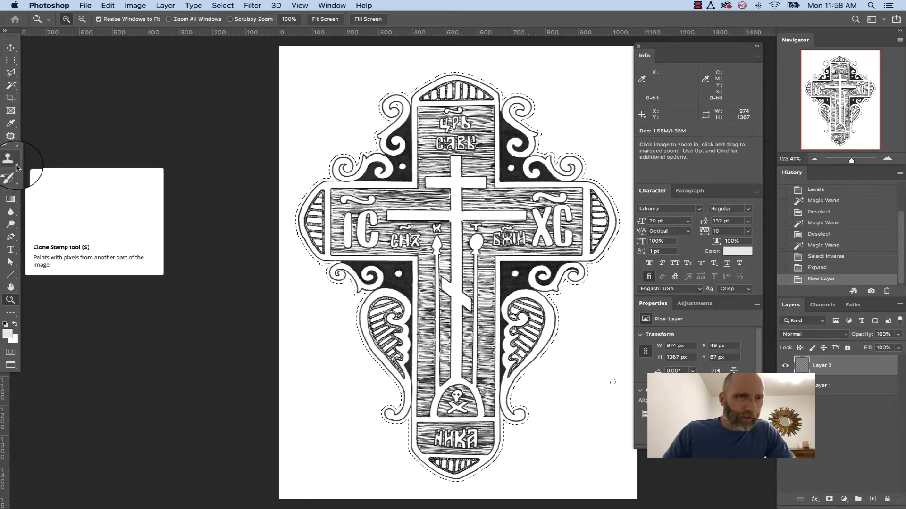
# Step: Fill the expanded cross selection on the new layer with black at 100% opacity in Normal mode and deselect
pyautogui.click(135, 5)
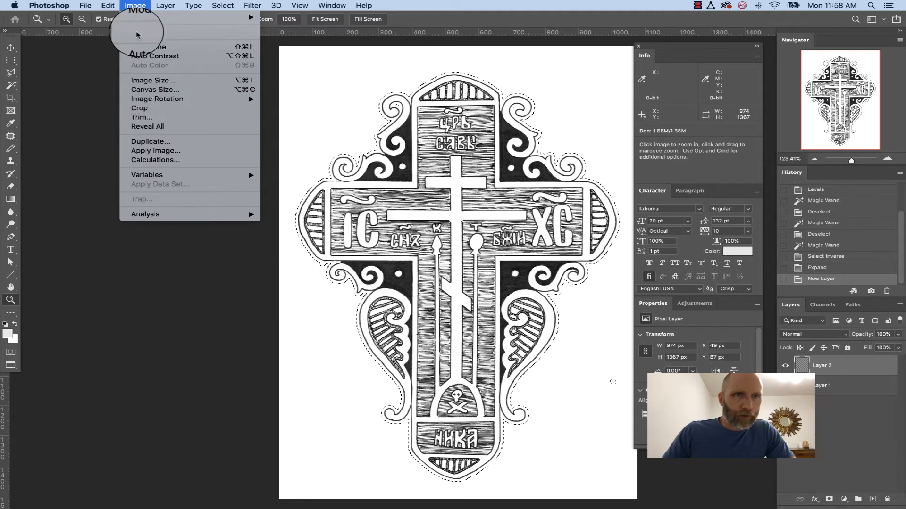
pyautogui.moveTo(108, 5)
pyautogui.click(142, 160)
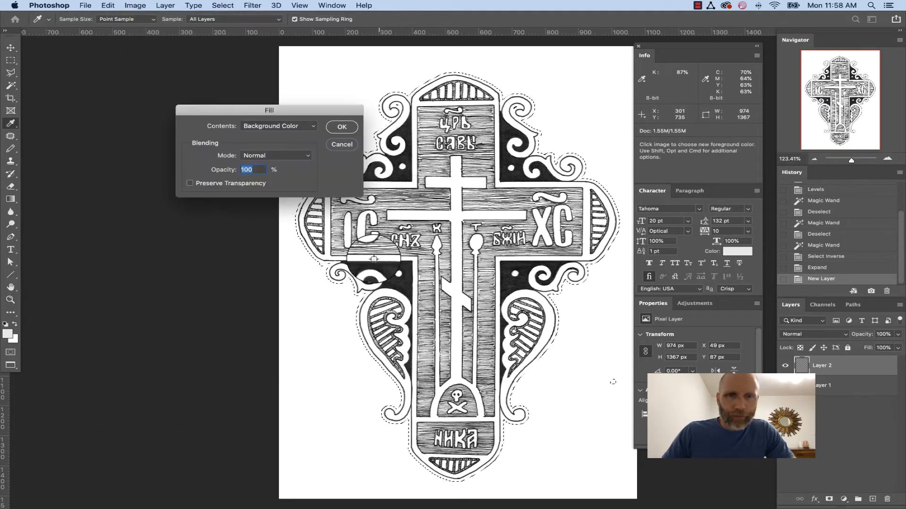
pyautogui.click(271, 126)
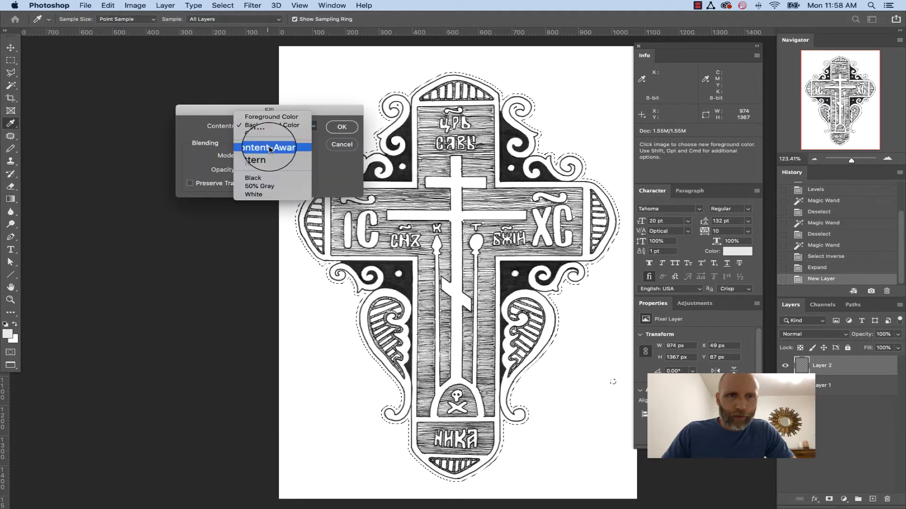
pyautogui.click(262, 182)
pyautogui.click(342, 127)
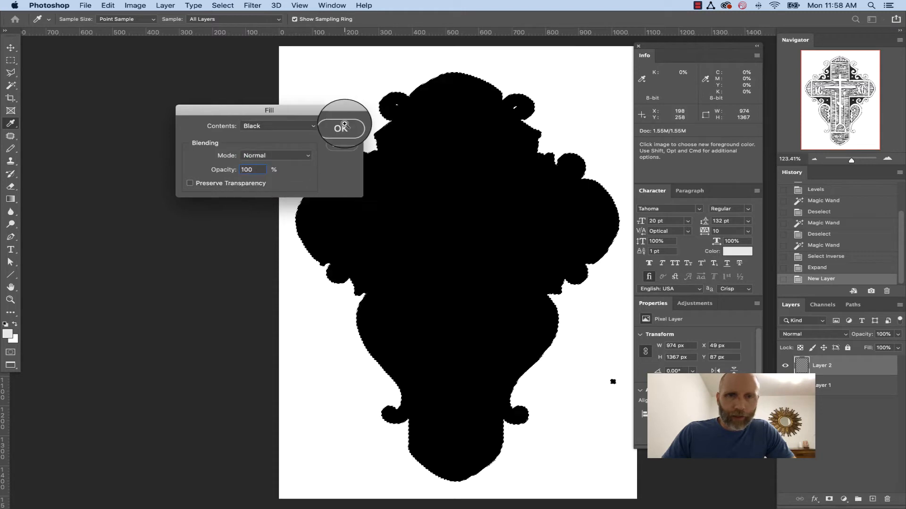
pyautogui.press('z')
pyautogui.press('super+d')
# Step: Move the black silhouette layer beneath the cross drawing layer and make the drawing layer active
pyautogui.hscroll(3, 512, 254)
pyautogui.scroll(-1, 512, 254)
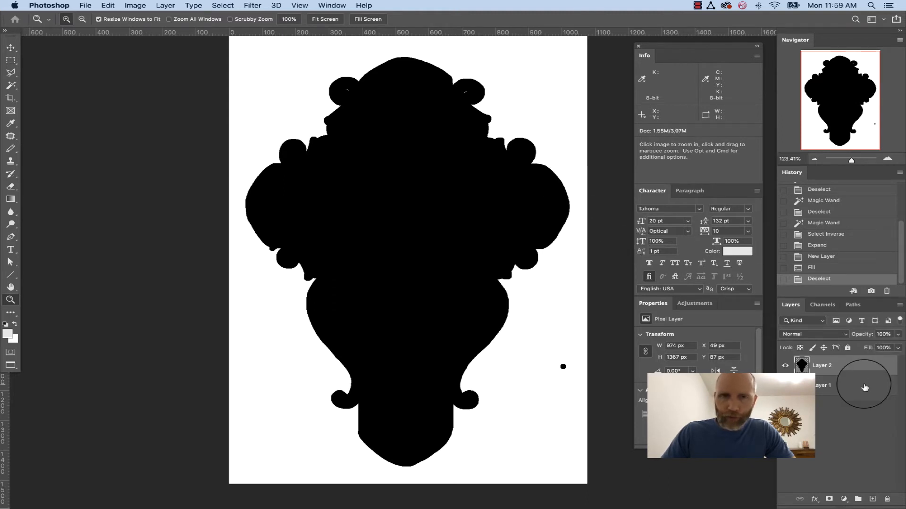
pyautogui.moveTo(832, 369); pyautogui.dragTo(837, 396)
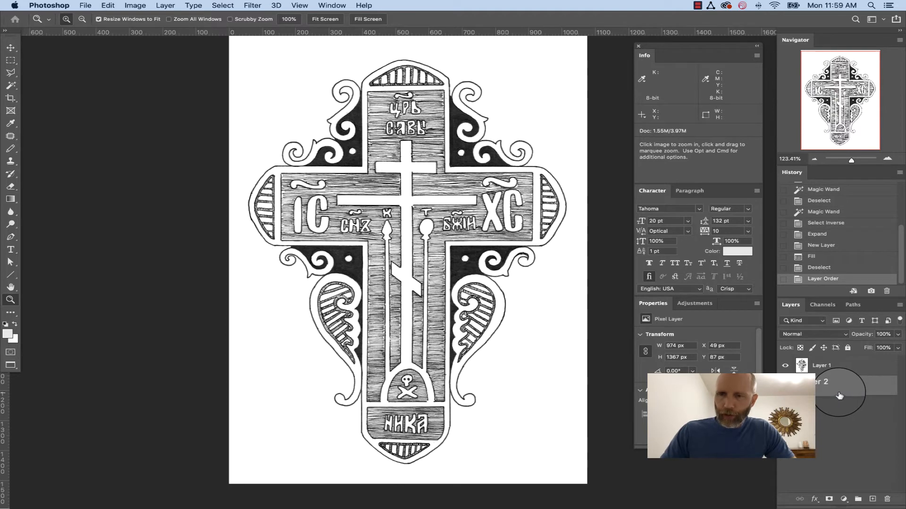
pyautogui.click(828, 371)
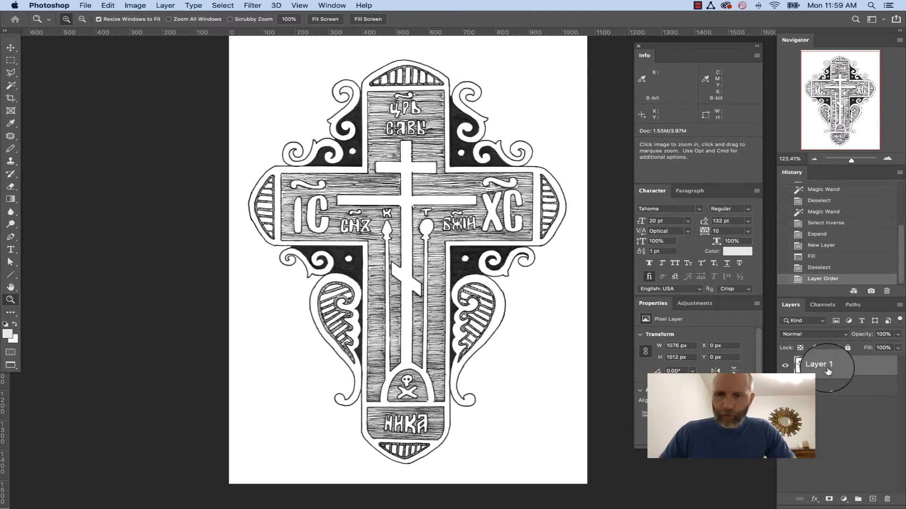
# Step: Try selecting the white background around the cross with the Magic Wand at a tolerance of 200
pyautogui.click(10, 85)
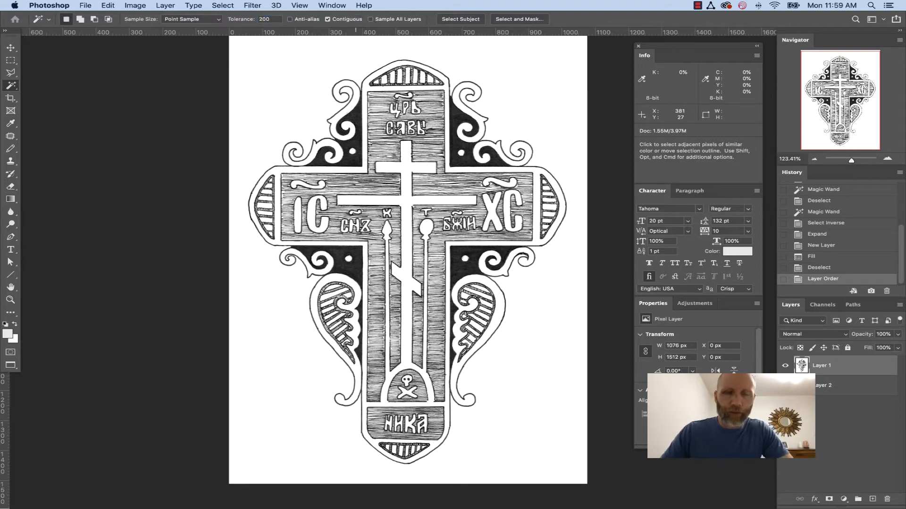
pyautogui.click(329, 68)
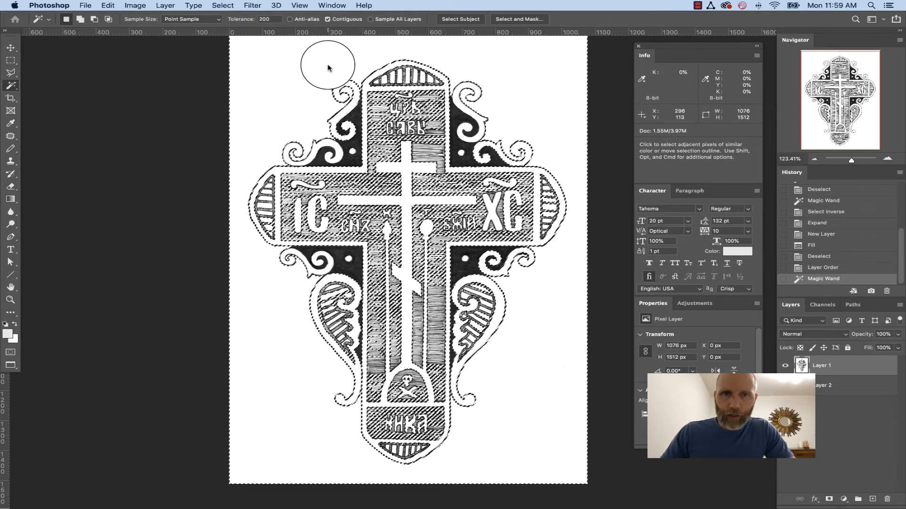
pyautogui.press('super+d')
# Step: Select the white background around the cross with the Magic Wand at a tolerance of 100
pyautogui.click(273, 19)
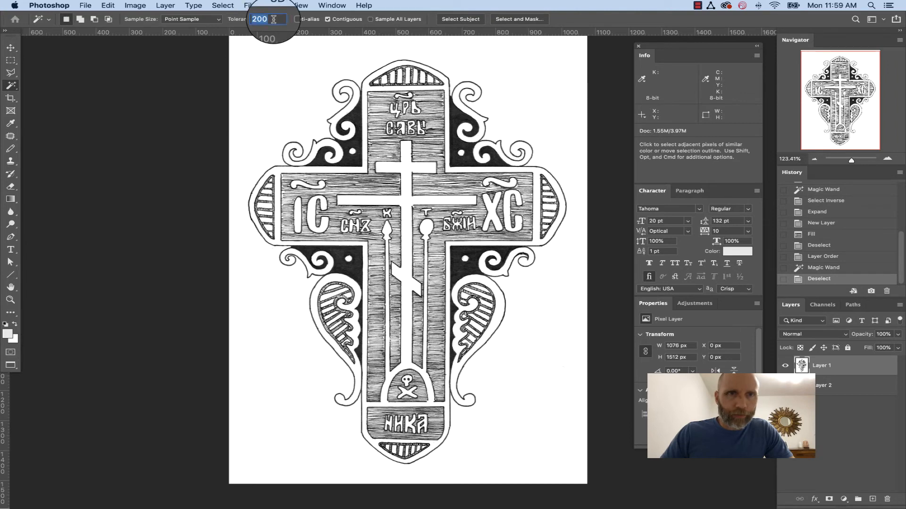
pyautogui.write('100')
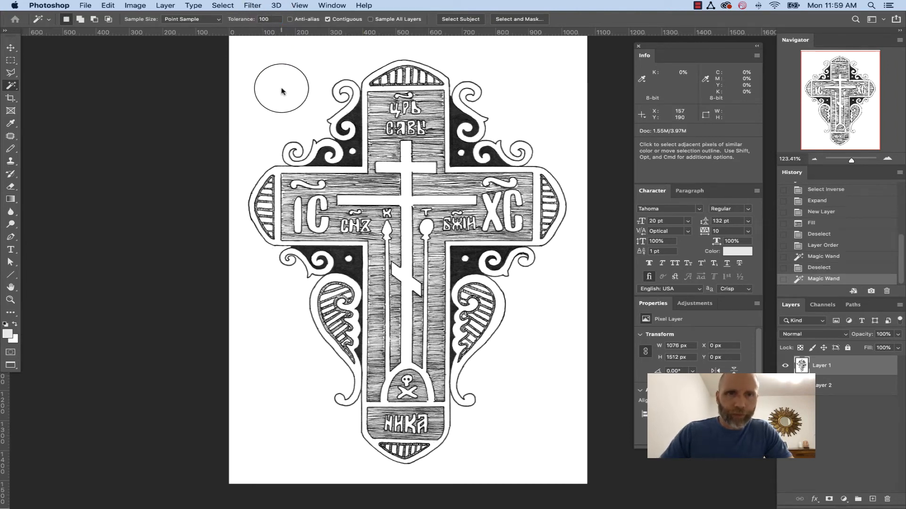
pyautogui.click(282, 91)
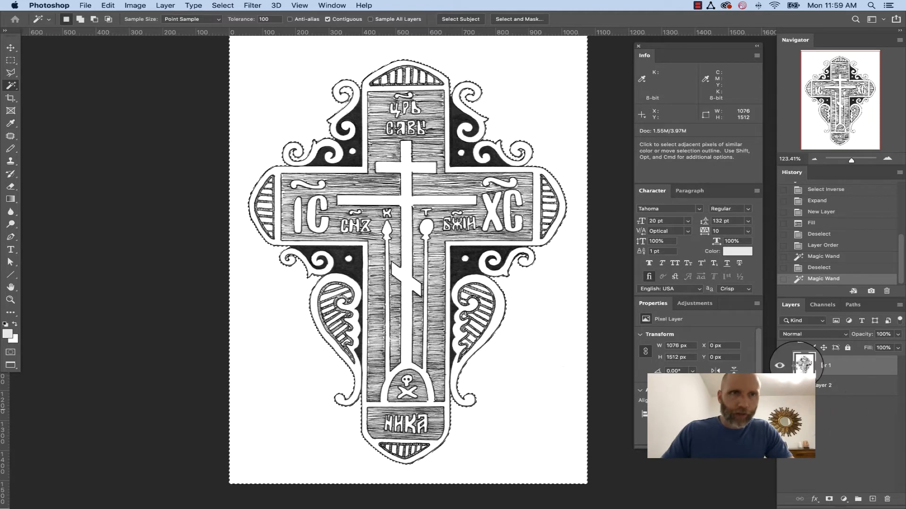
# Step: Invert the selection to the cross and add it as a layer mask on the drawing layer
pyautogui.click(222, 5)
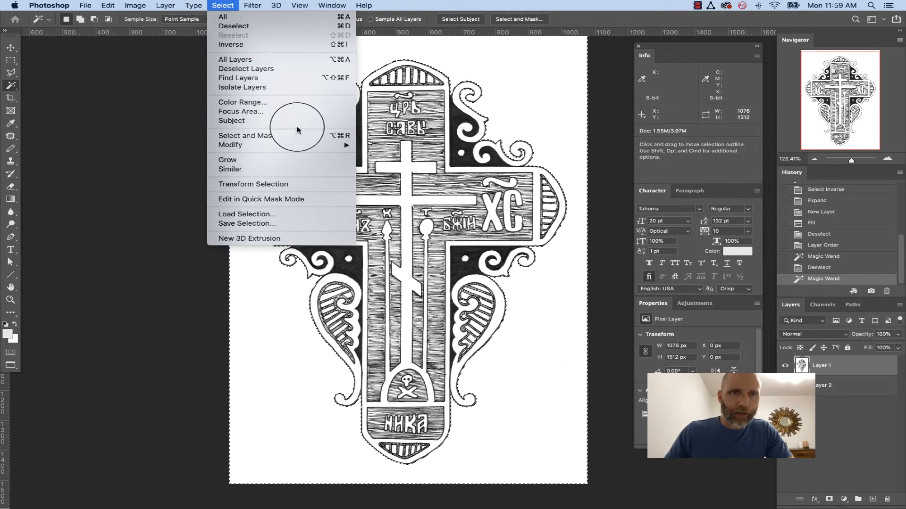
pyautogui.click(246, 45)
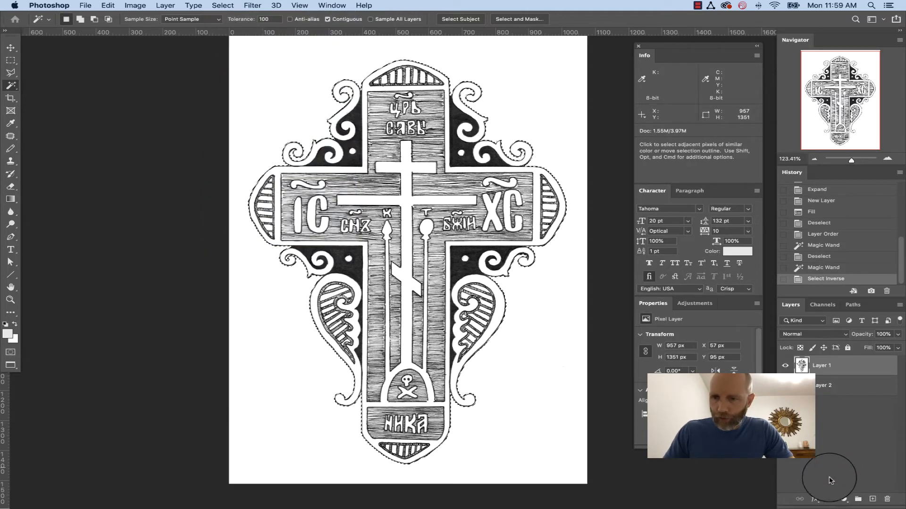
pyautogui.click(829, 500)
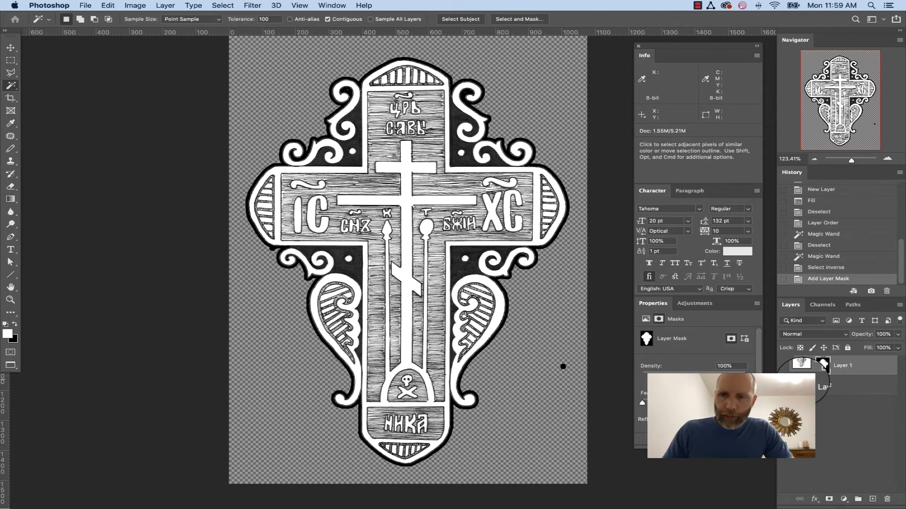
# Step: Add a white (ffffff) solid color fill layer and send it beneath the drawing and black silhouette layers
pyautogui.click(844, 499)
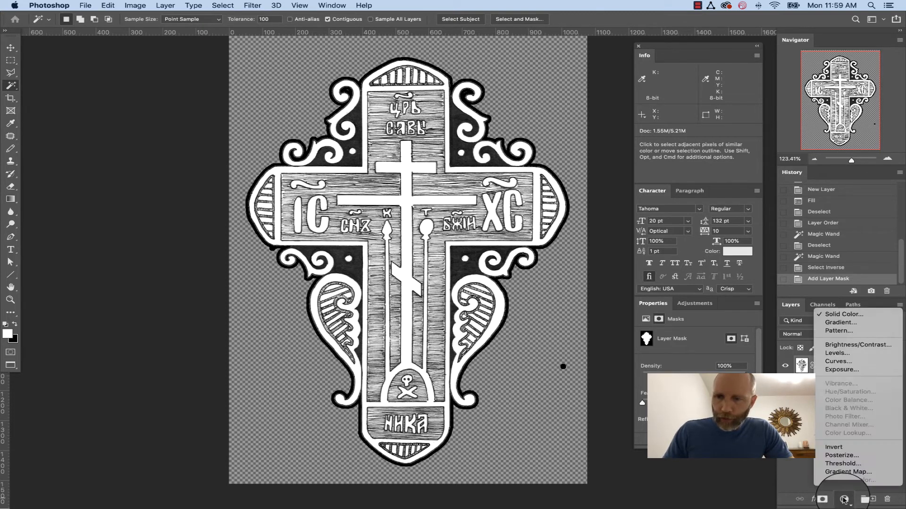
pyautogui.click(839, 318)
pyautogui.moveTo(434, 268); pyautogui.dragTo(354, 196)
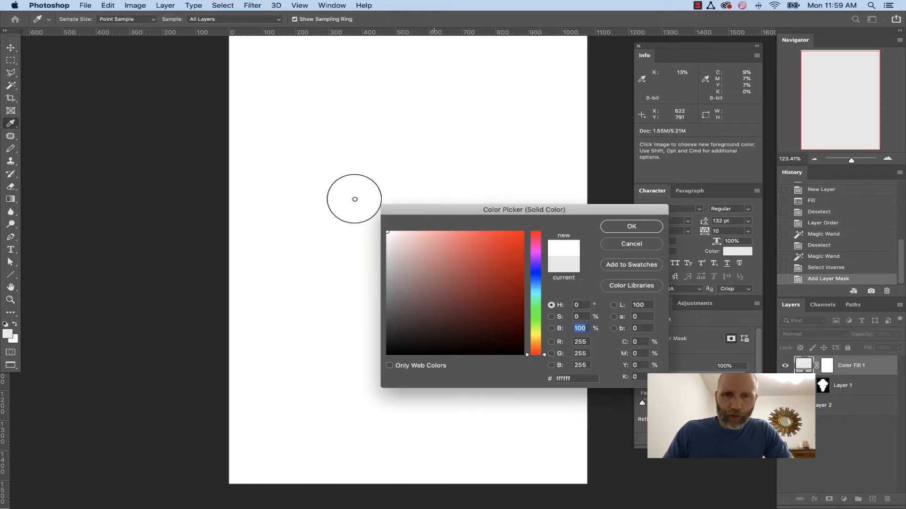
pyautogui.press('Return')
pyautogui.press('super+bracketleft')
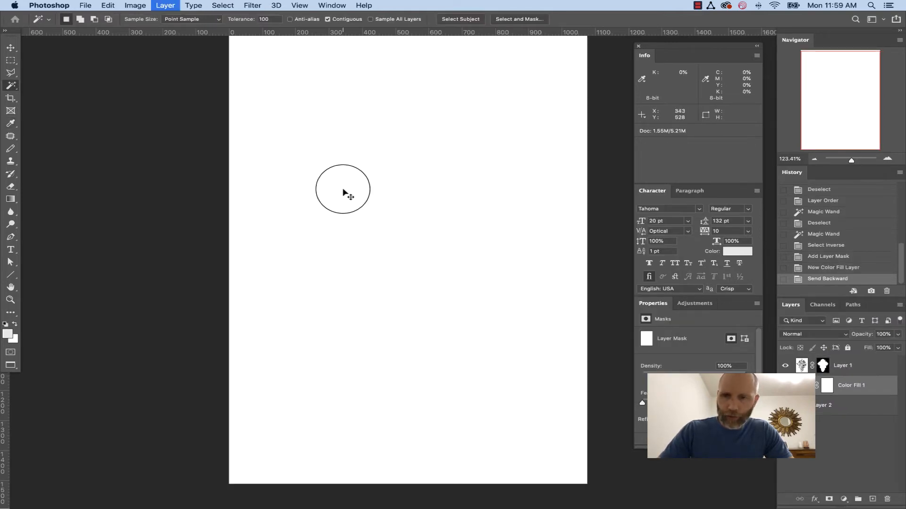
pyautogui.press('super+bracketleft')
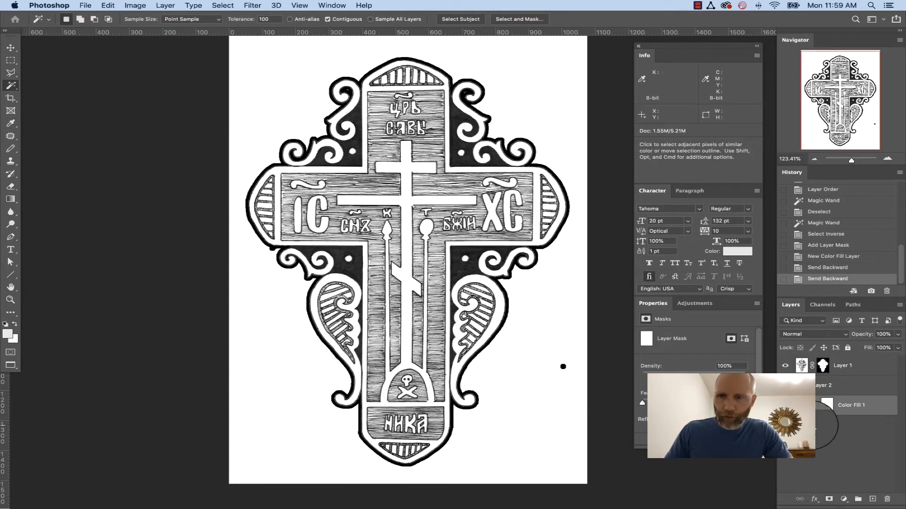
# Step: Delete the stray black dot beside the cross from the silhouette layer using a rectangular selection, and deselect
pyautogui.click(802, 384)
pyautogui.press('e')
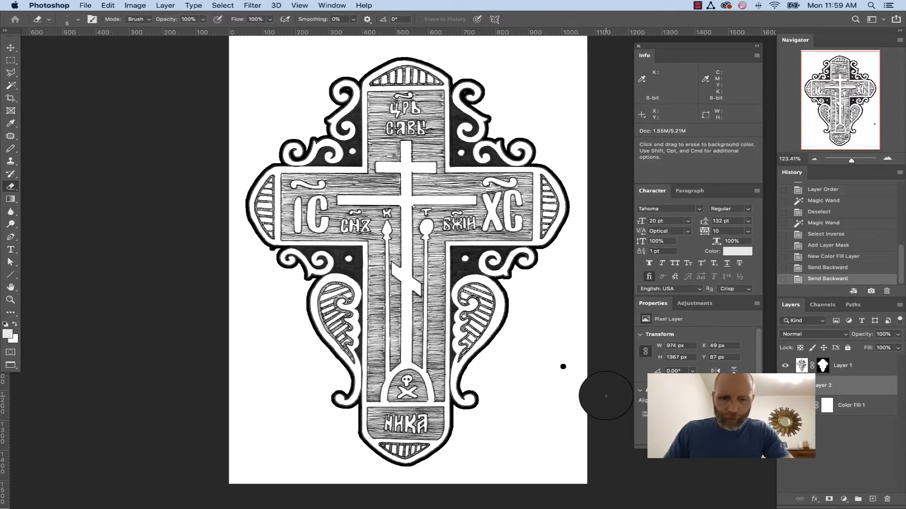
pyautogui.press('m')
pyautogui.moveTo(606, 398); pyautogui.dragTo(533, 350)
pyautogui.press('Delete')
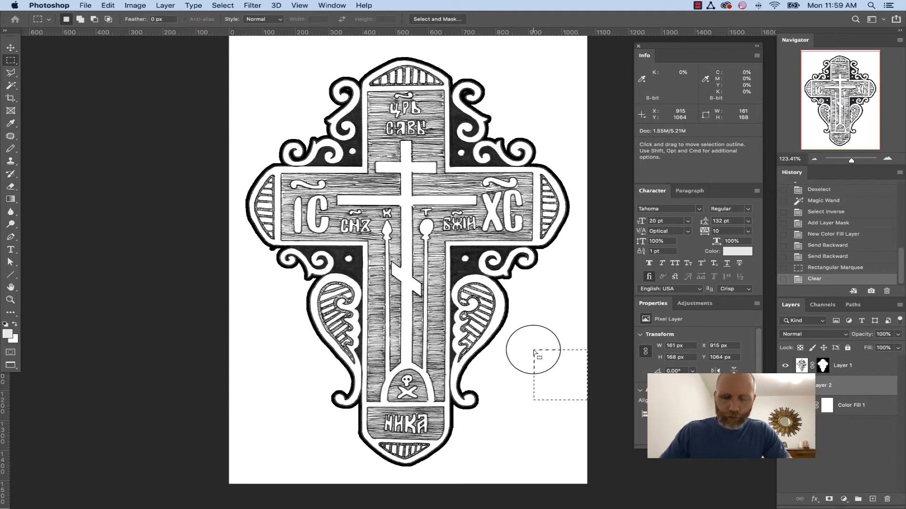
pyautogui.press('super+d')
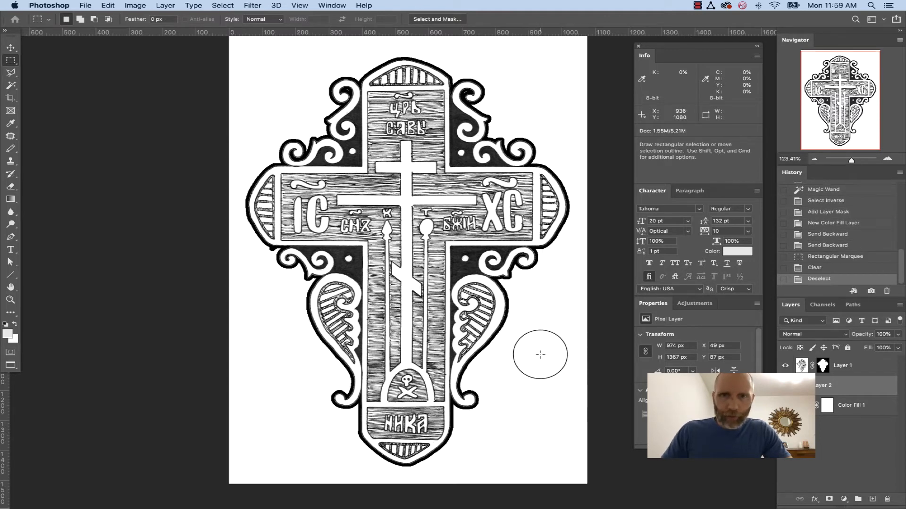
# Step: Open the drawing layer's mask in Select and Mask with the upper-left scroll ornament in close view
pyautogui.press('z')
pyautogui.moveTo(238, 116); pyautogui.dragTo(355, 216)
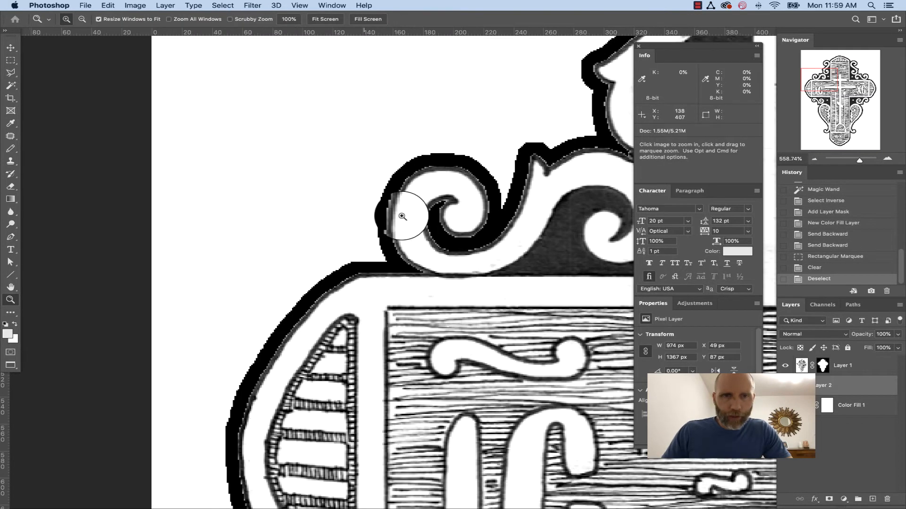
pyautogui.moveTo(564, 347); pyautogui.dragTo(361, 170)
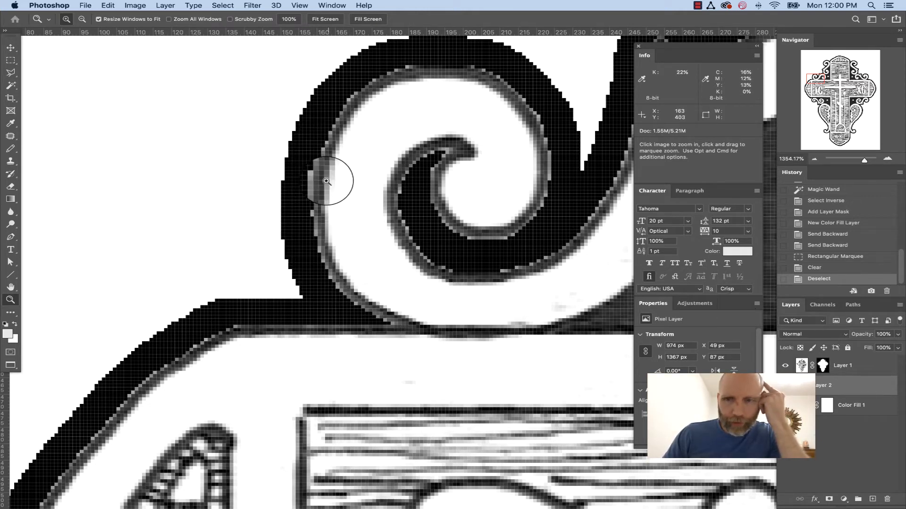
pyautogui.click(823, 368)
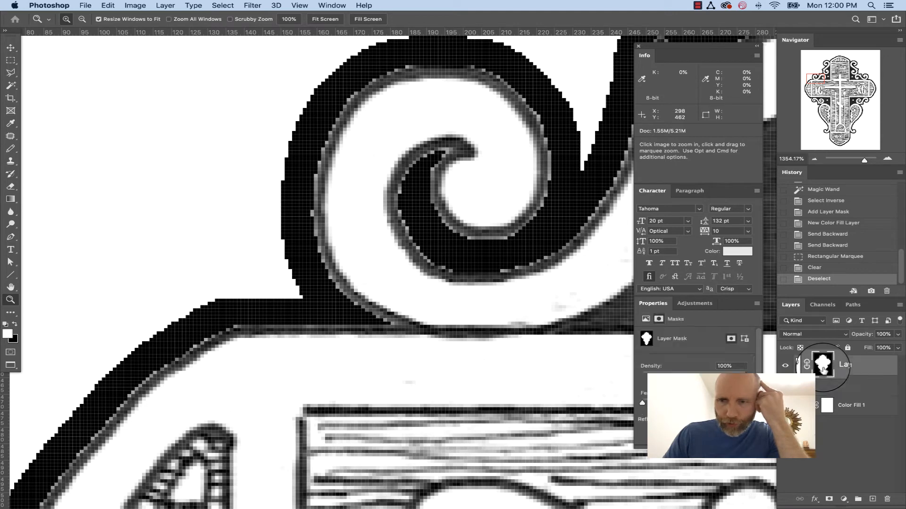
pyautogui.doubleClick(823, 368)
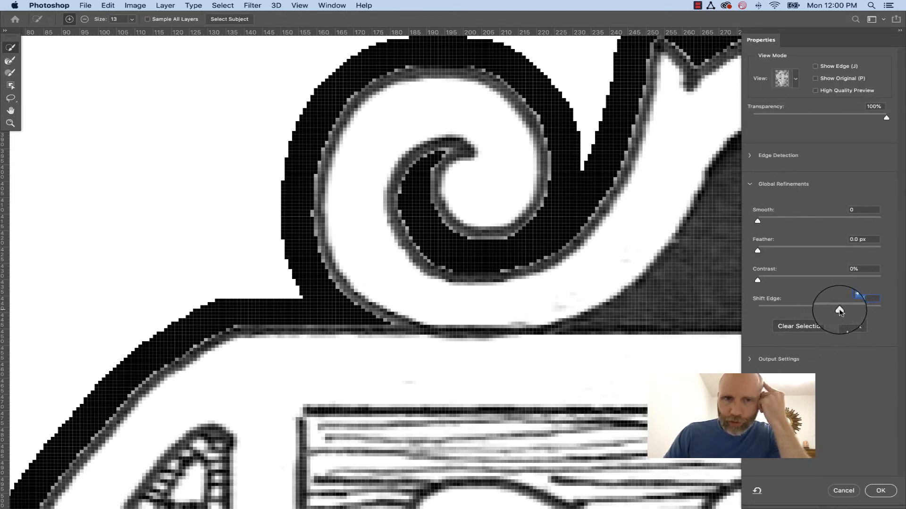
# Step: Refine the drawing layer's mask edge with Smooth 4, Feather 1.1 px, Contrast 61% and Shift Edge -64%, and apply it
pyautogui.moveTo(848, 311); pyautogui.dragTo(786, 312)
pyautogui.moveTo(757, 280); pyautogui.dragTo(800, 286)
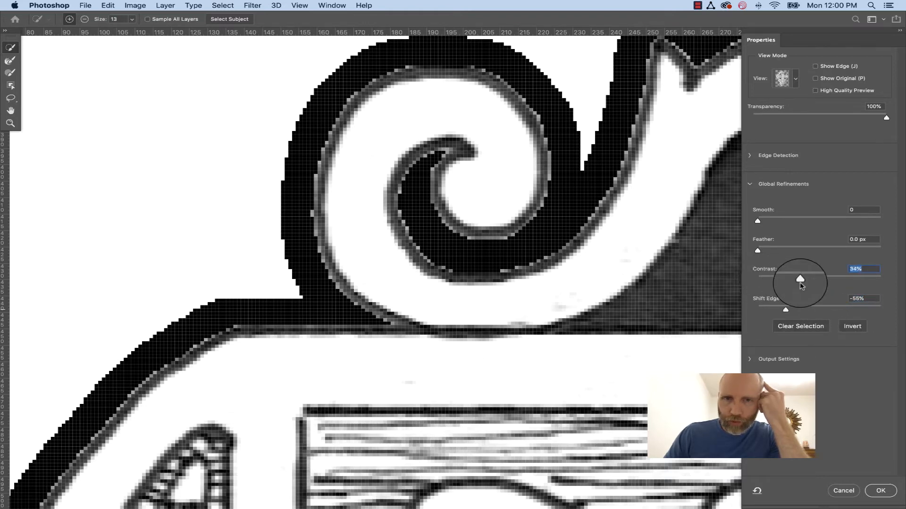
pyautogui.moveTo(757, 250)
pyautogui.mouseDown()
pyautogui.moveTo(785, 253)
pyautogui.moveTo(764, 253)
pyautogui.mouseUp()
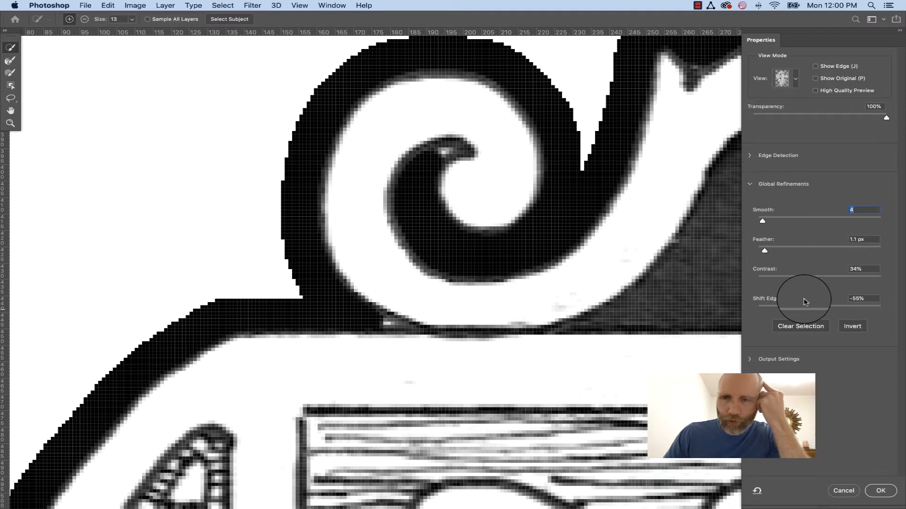
pyautogui.moveTo(800, 280); pyautogui.dragTo(763, 279)
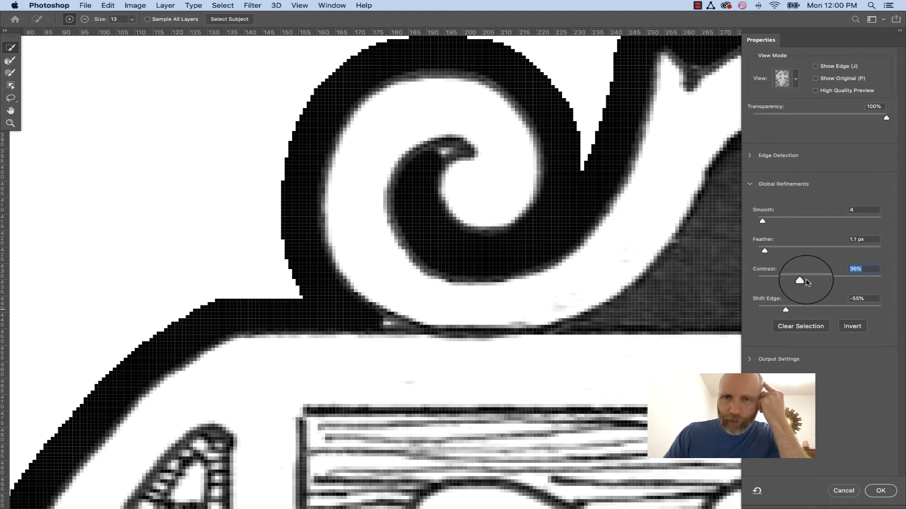
pyautogui.moveTo(806, 282); pyautogui.dragTo(808, 279)
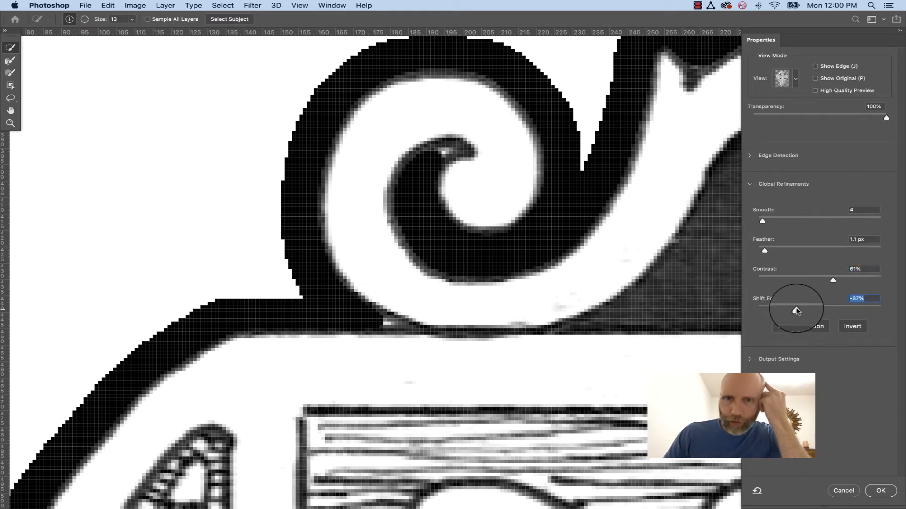
pyautogui.moveTo(791, 311); pyautogui.dragTo(784, 311)
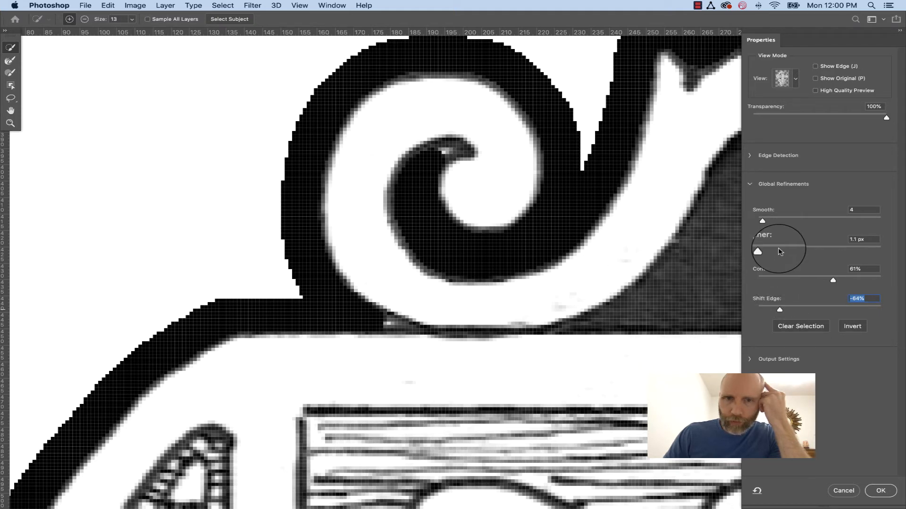
pyautogui.click(882, 490)
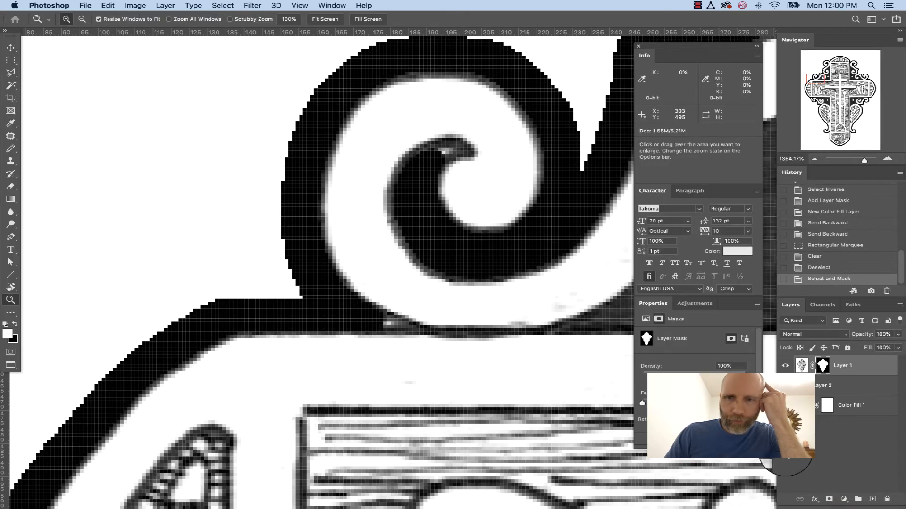
# Step: Examine the refined mask edge and the black outline around the upper-left scroll ornaments at several magnifications
pyautogui.press('super+minus')
pyautogui.press('super+minus')
pyautogui.press('super+minus')
pyautogui.press('super+minus')
pyautogui.press('super+minus')
pyautogui.press('super+minus')
pyautogui.press('super+minus')
pyautogui.press('super+minus')
pyautogui.press('super+minus')
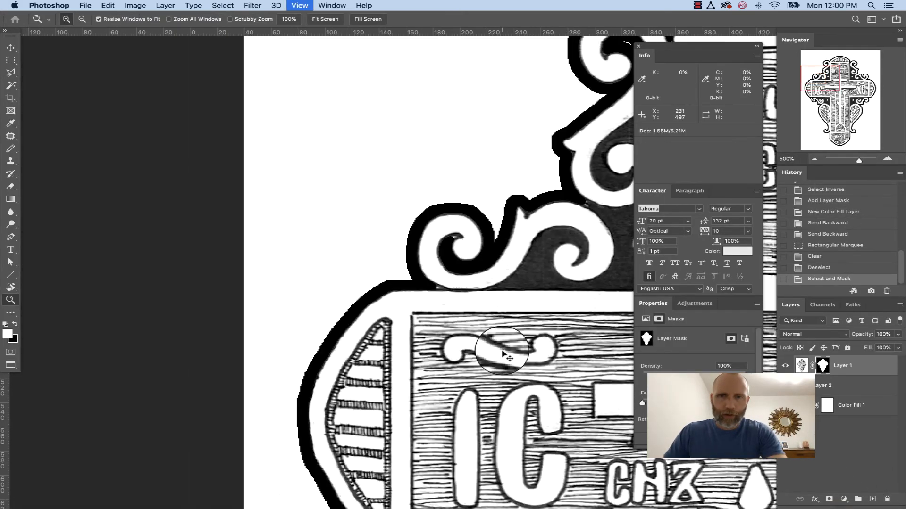
pyautogui.moveTo(451, 273); pyautogui.dragTo(369, 229)
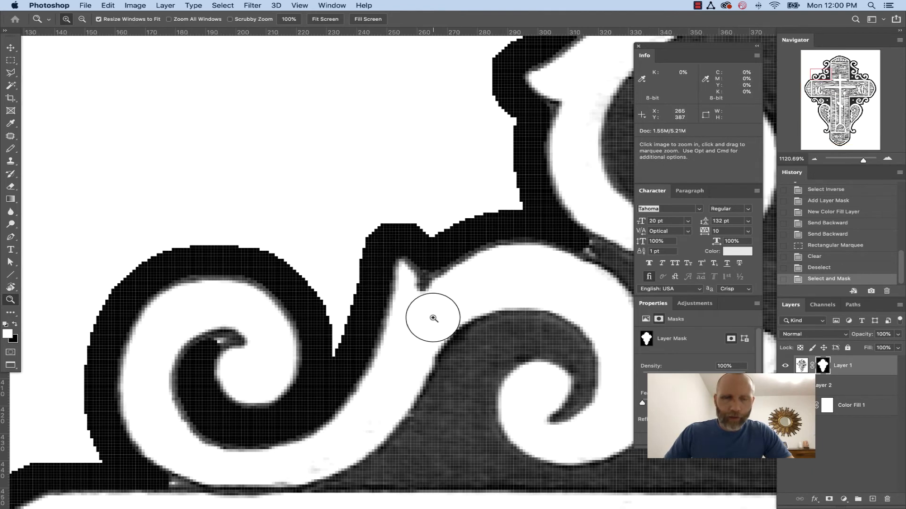
pyautogui.moveTo(167, 194); pyautogui.dragTo(487, 404)
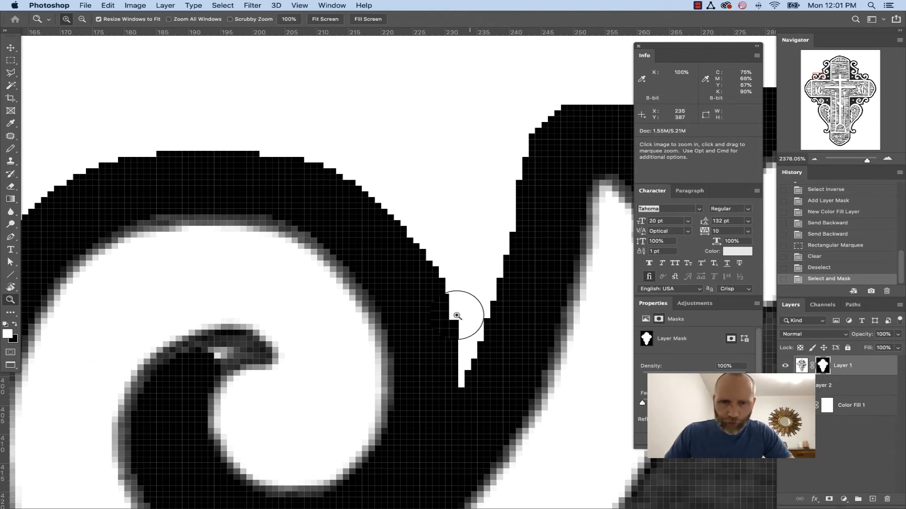
pyautogui.click(220, 5)
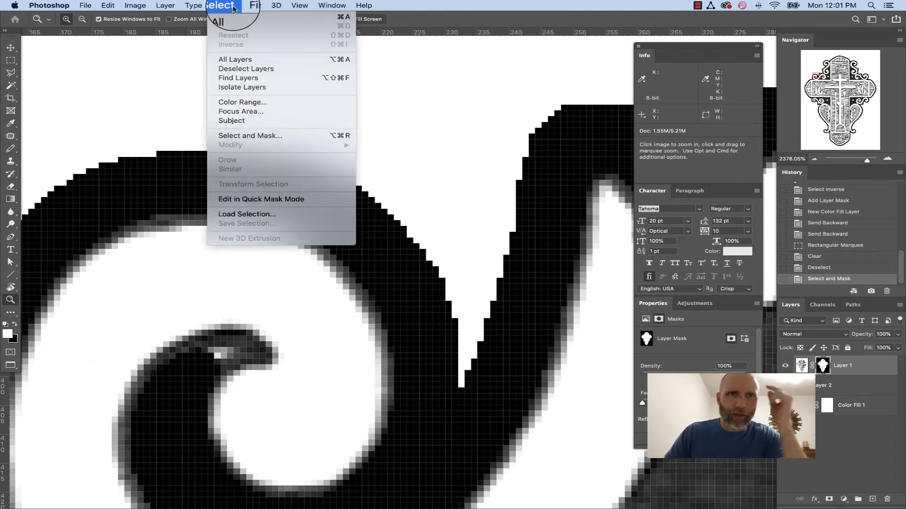
pyautogui.click(253, 4)
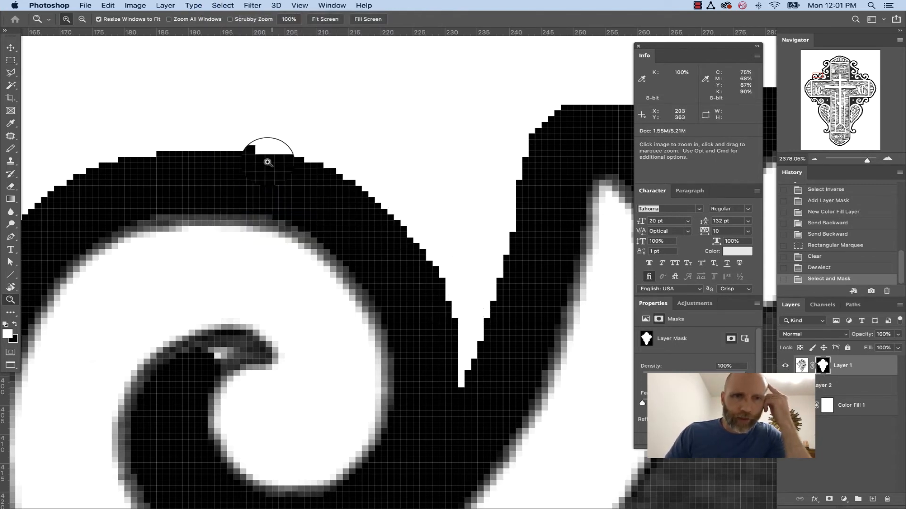
pyautogui.click(253, 6)
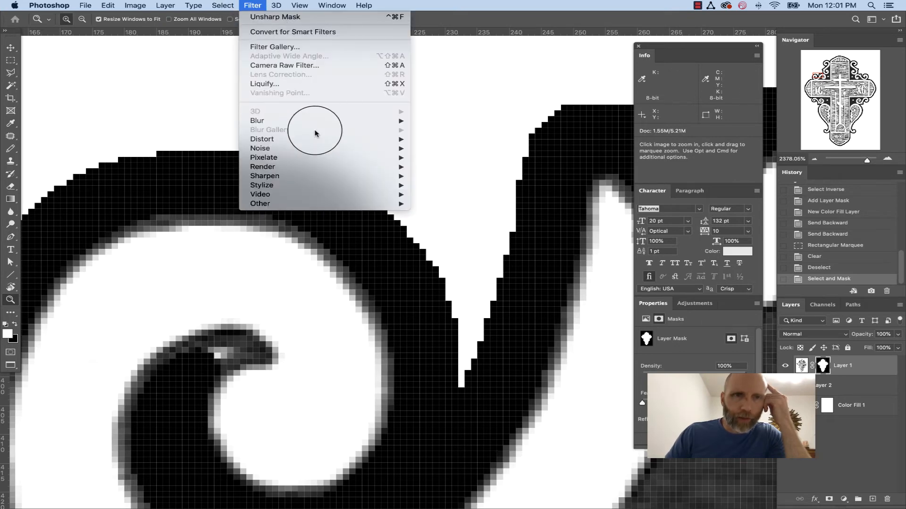
pyautogui.moveTo(308, 122)
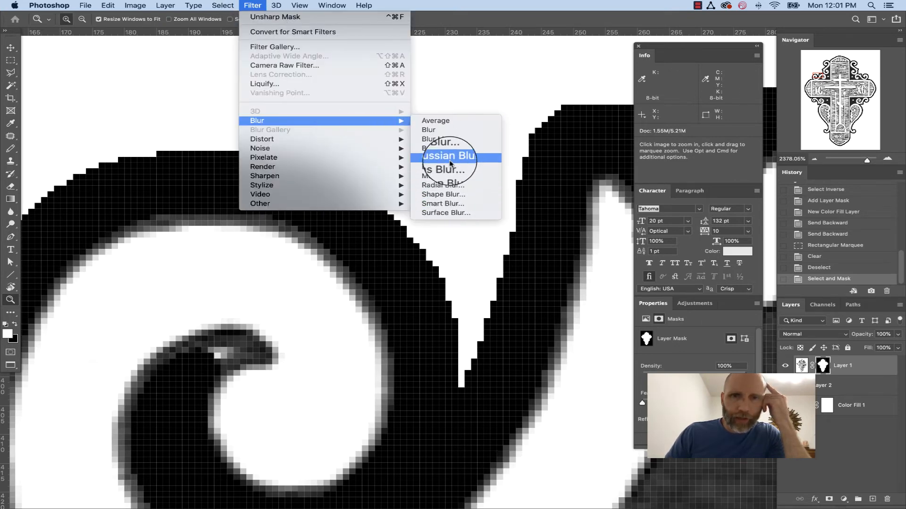
pyautogui.click(448, 159)
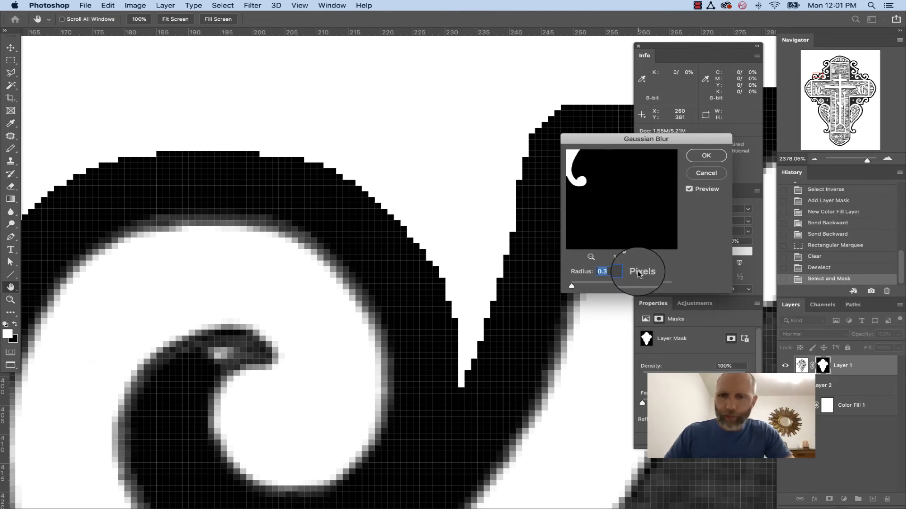
pyautogui.click(706, 172)
pyautogui.press('z')
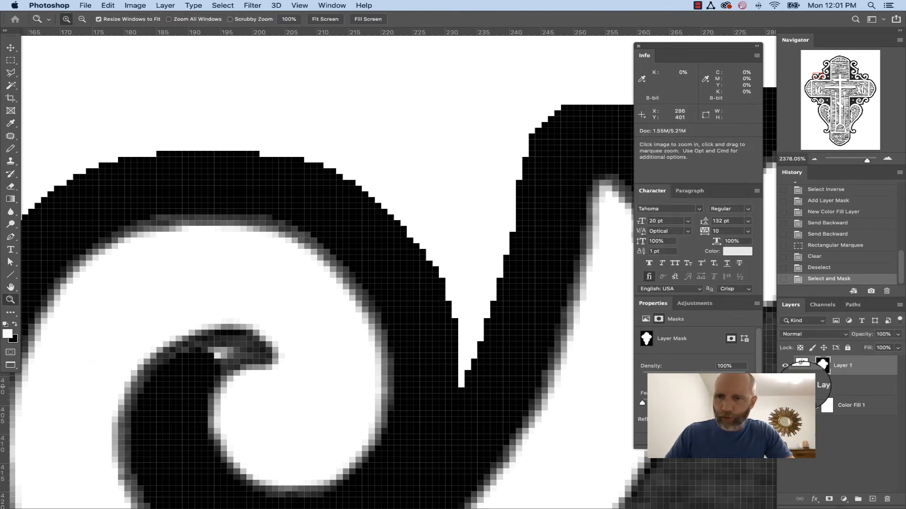
# Step: Soften the black silhouette layer with a Gaussian Blur of 0.3 pixels radius
pyautogui.click(823, 385)
pyautogui.click(253, 5)
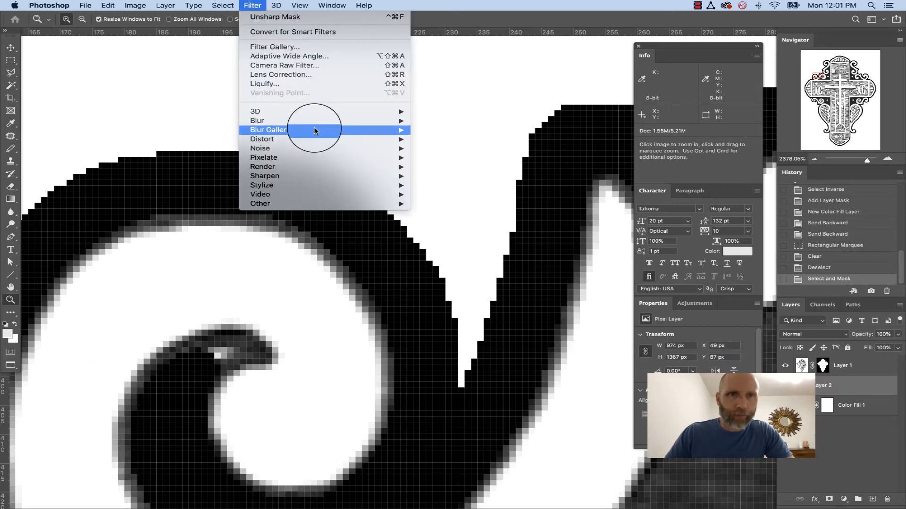
pyautogui.moveTo(351, 123)
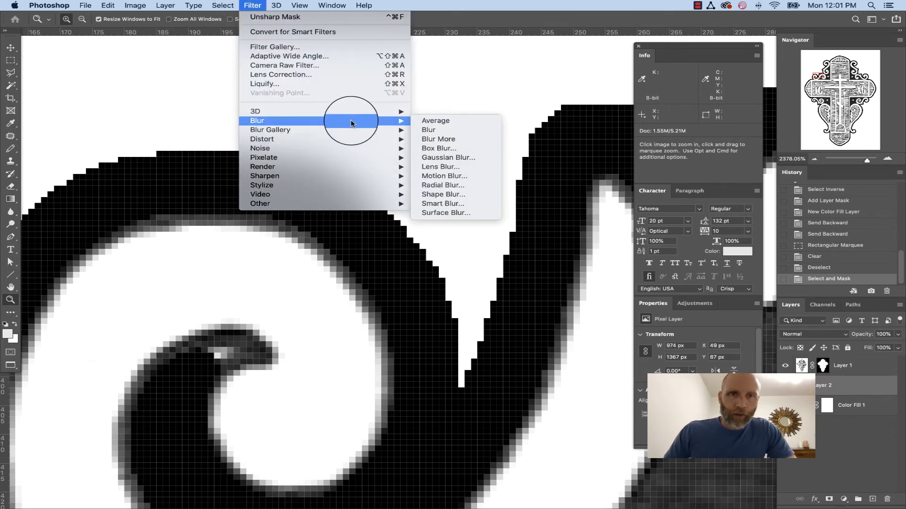
pyautogui.click(467, 157)
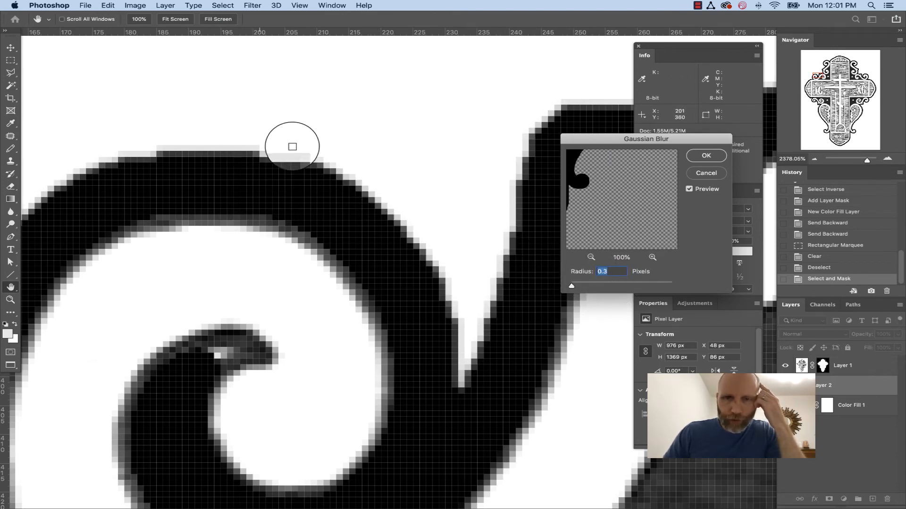
pyautogui.click(702, 159)
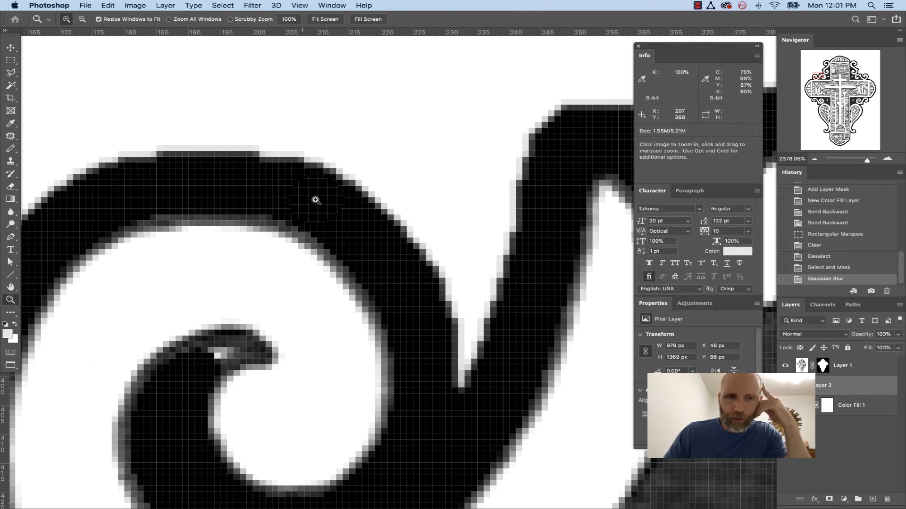
# Step: Add Gaussian-distributed noise with an amount of 5.06 to the black silhouette layer
pyautogui.press('super+0')
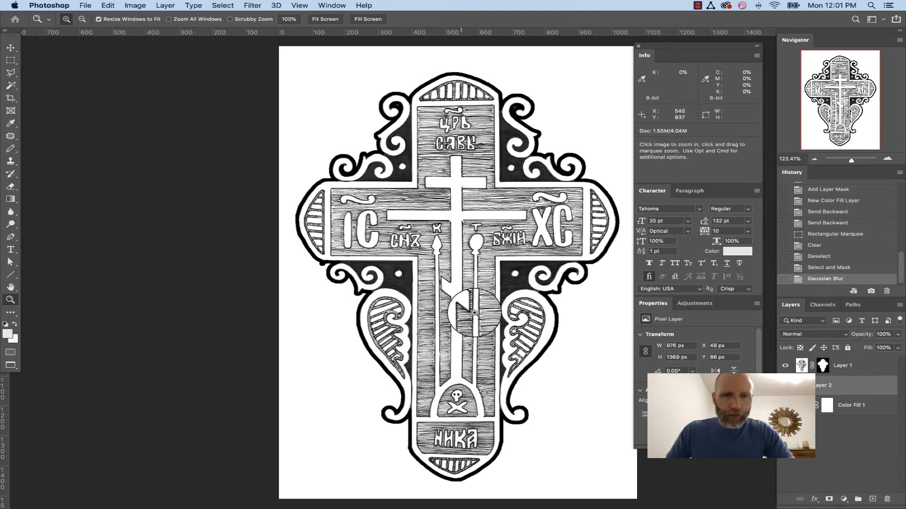
pyautogui.moveTo(504, 345); pyautogui.dragTo(237, 222)
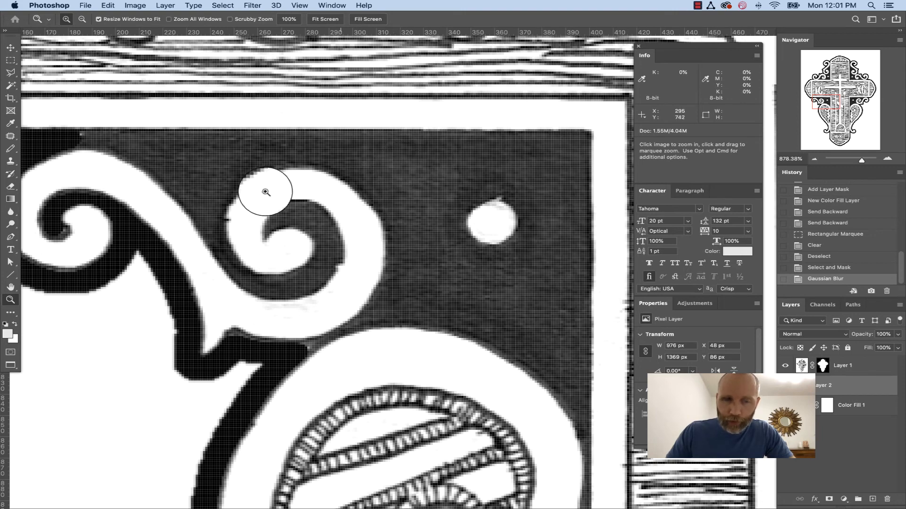
pyautogui.moveTo(262, 192); pyautogui.dragTo(446, 153)
pyautogui.moveTo(352, 135); pyautogui.dragTo(344, 211)
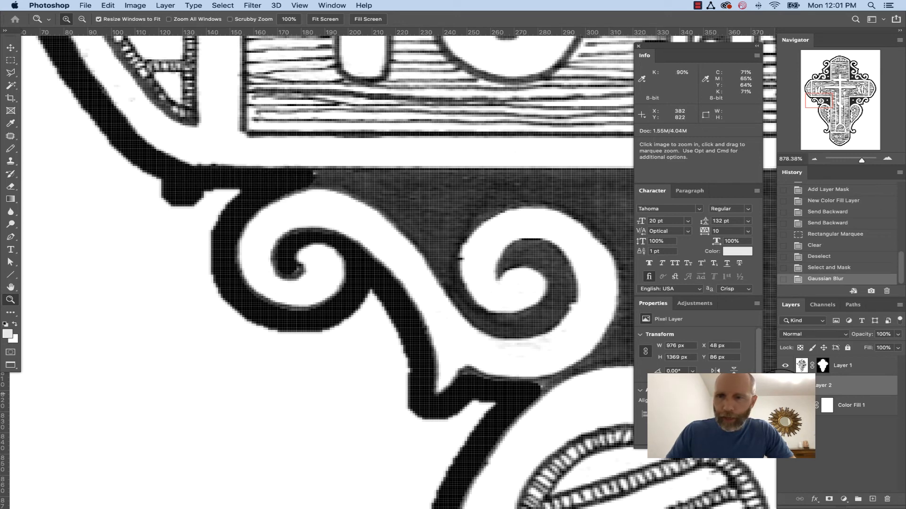
pyautogui.click(252, 5)
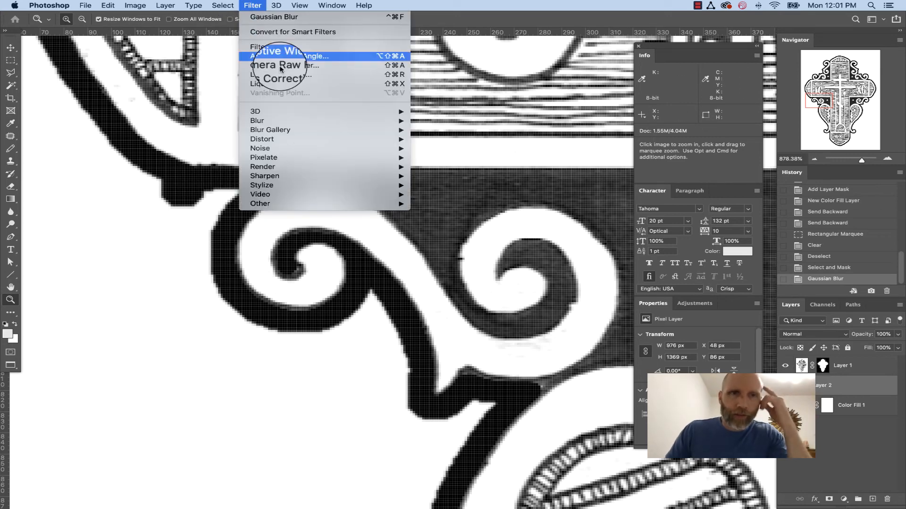
pyautogui.moveTo(305, 124)
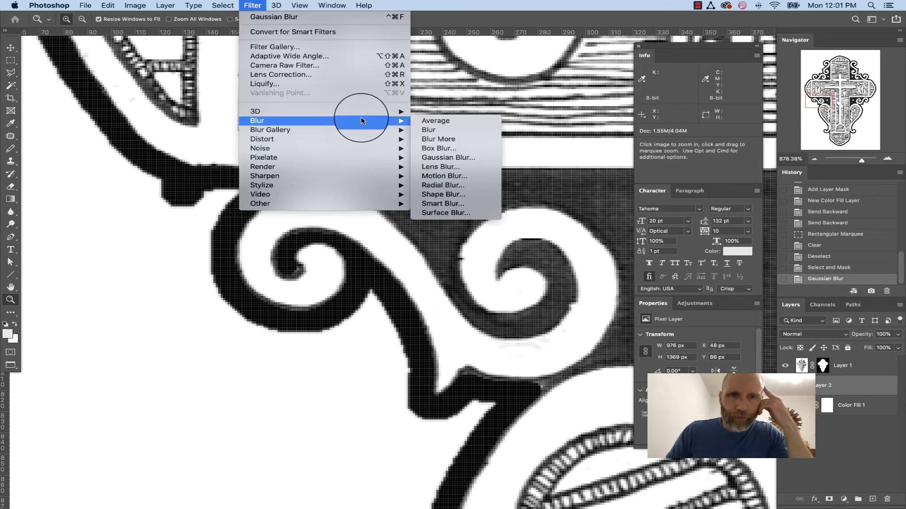
pyautogui.moveTo(347, 148)
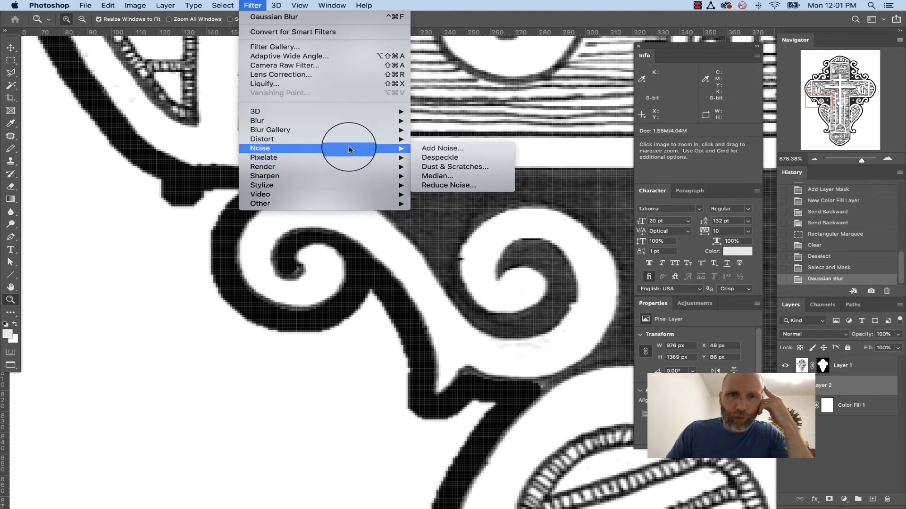
pyautogui.click(447, 149)
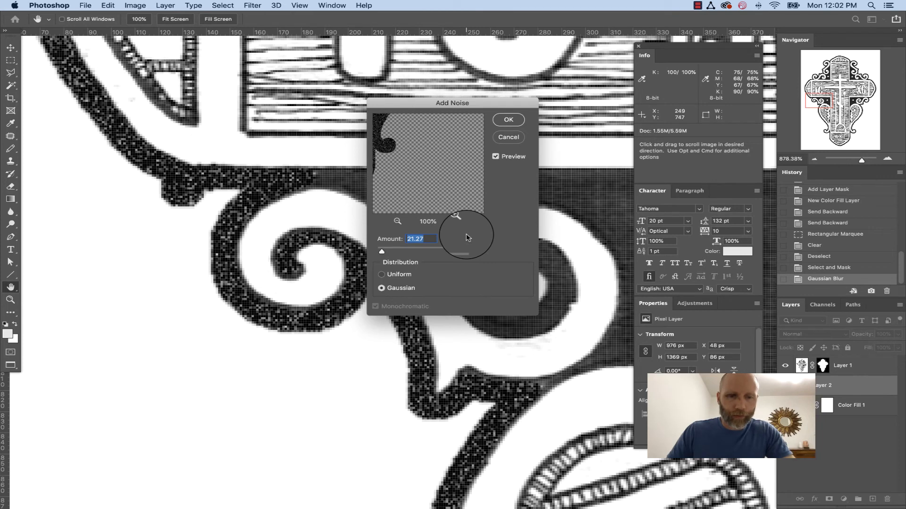
pyautogui.write('5.09')
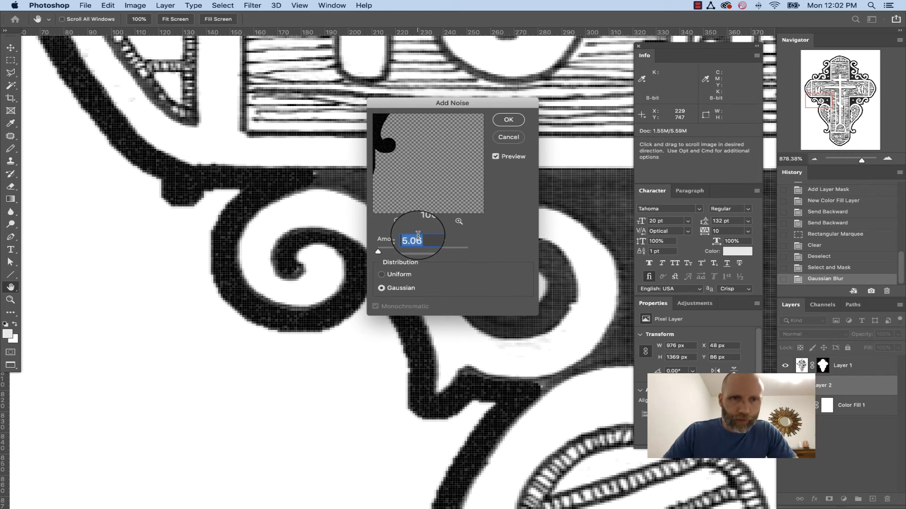
pyautogui.click(508, 119)
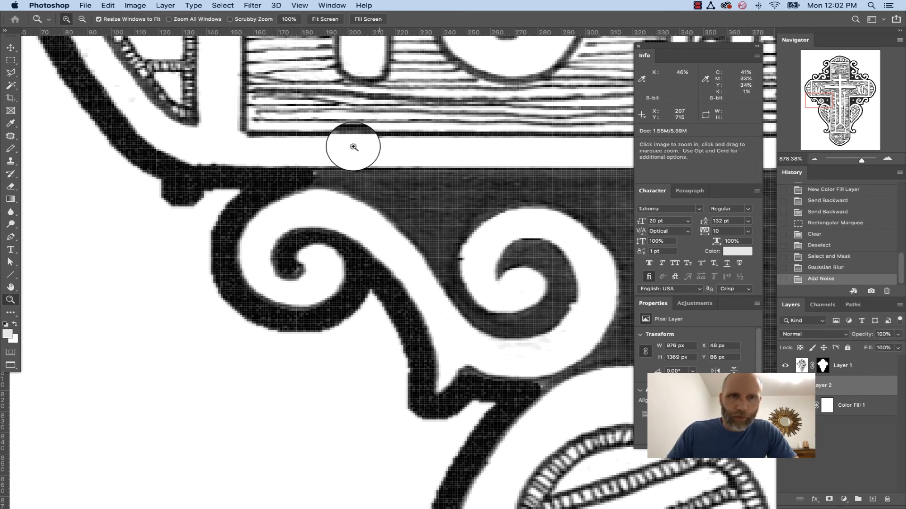
# Step: Try the Grain texture filter with Intensity 57, Contrast 18 and Enlarged grain on the silhouette layer, and undo it
pyautogui.click(253, 5)
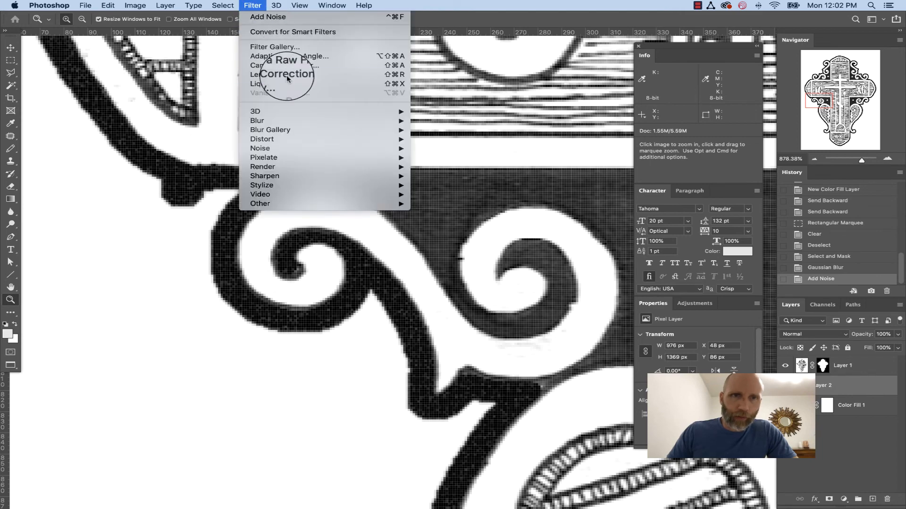
pyautogui.click(283, 46)
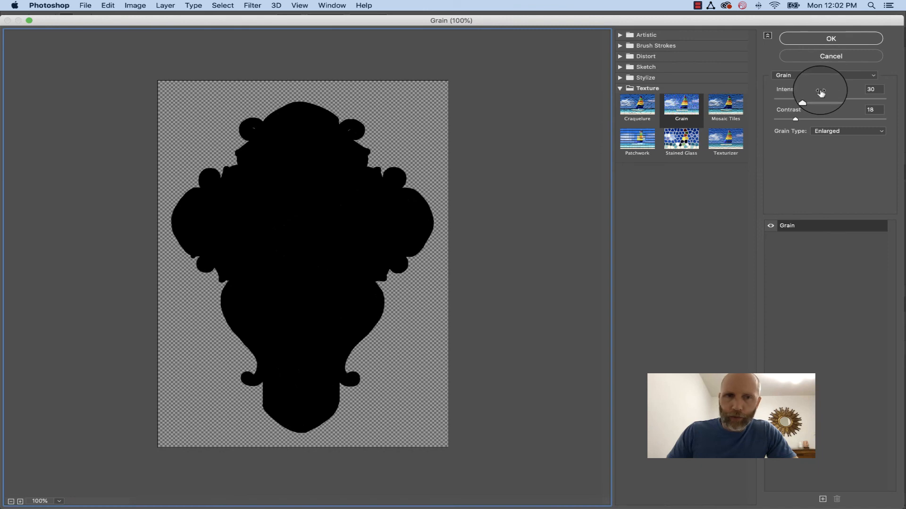
pyautogui.moveTo(821, 98); pyautogui.dragTo(837, 103)
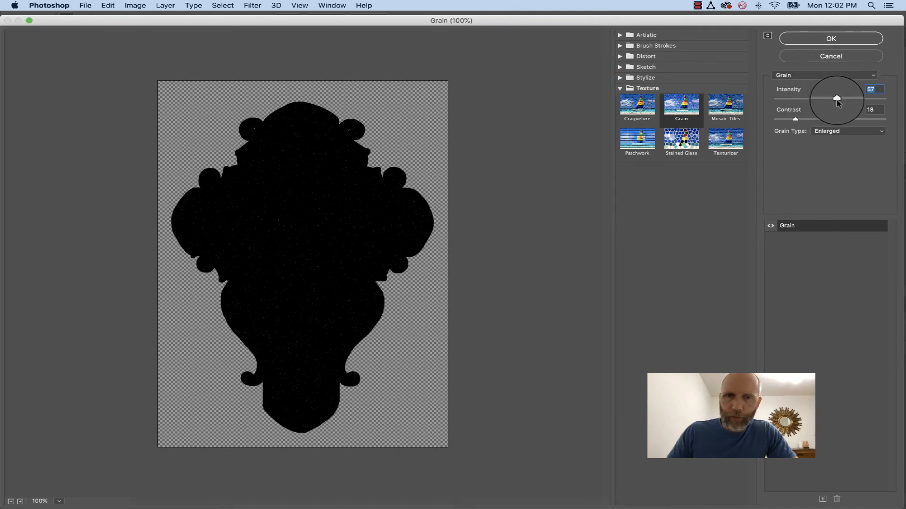
pyautogui.click(809, 38)
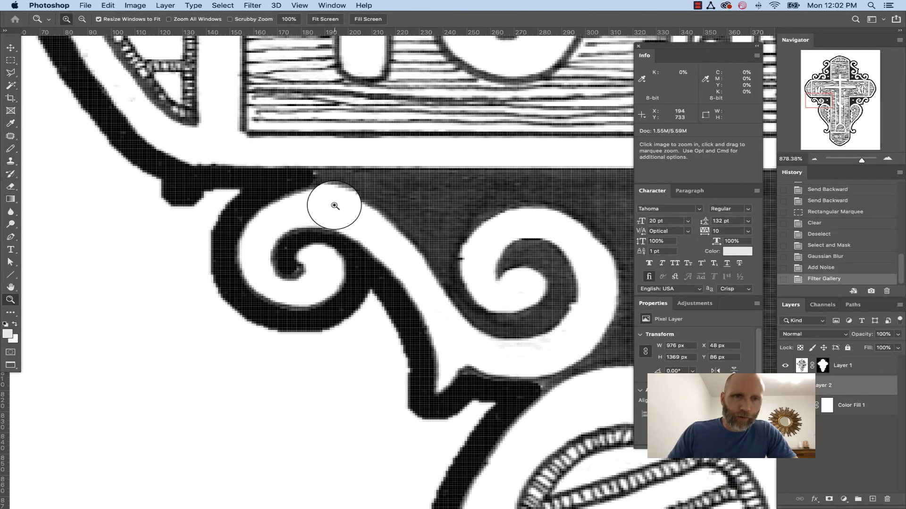
pyautogui.press('super+z')
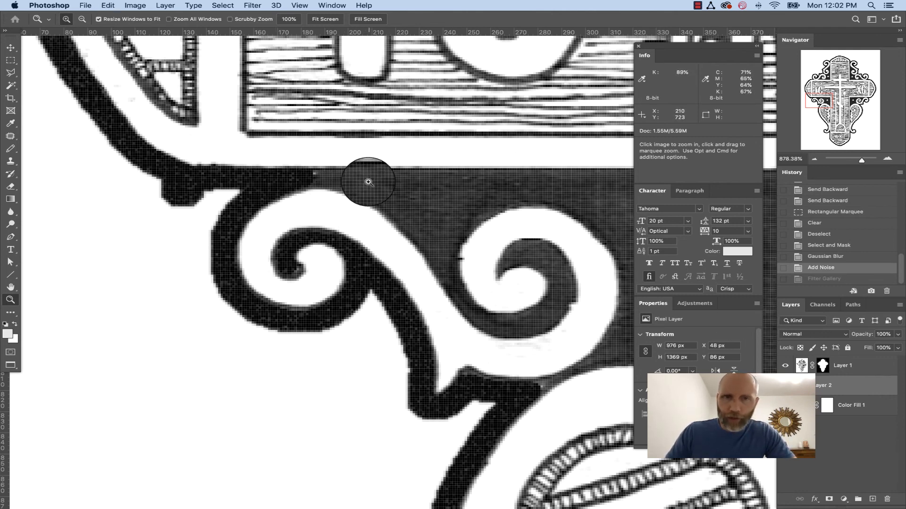
# Step: Add a Levels adjustment layer clipped to the cross drawing layer and darken its shadows to match the black outline
pyautogui.click(801, 365)
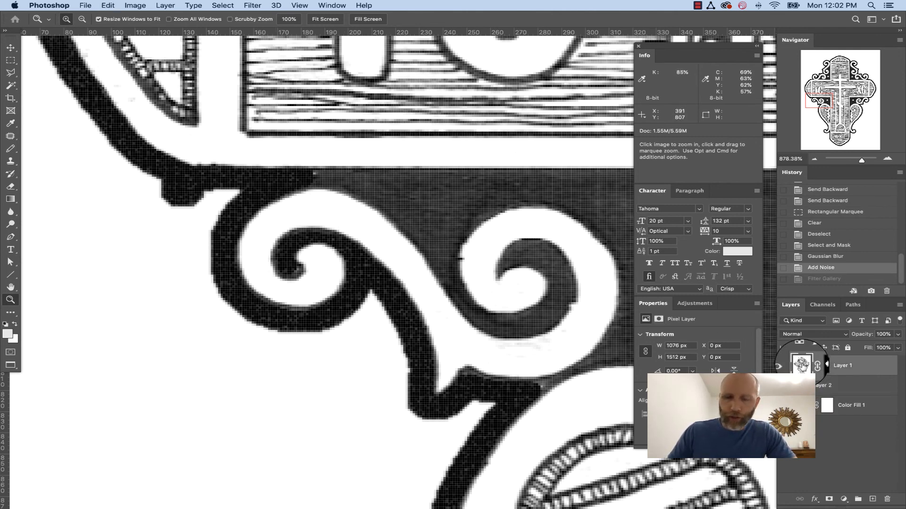
pyautogui.click(844, 500)
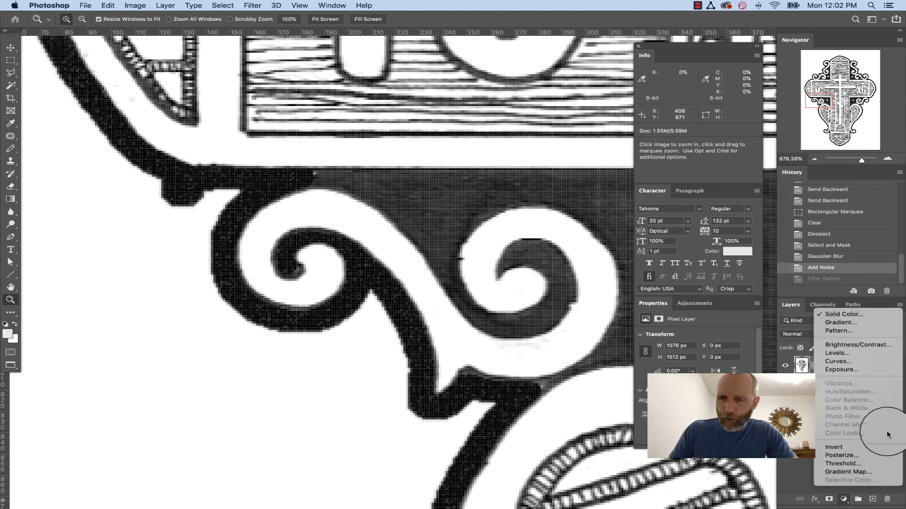
pyautogui.click(835, 348)
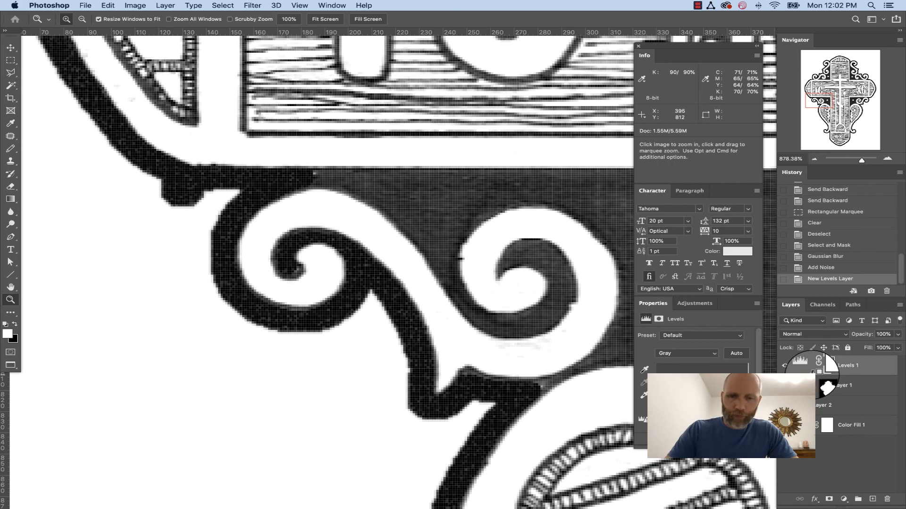
pyautogui.keyDown('alt'); pyautogui.click(812, 375); pyautogui.keyUp('alt')
pyautogui.moveTo(660, 407); pyautogui.dragTo(665, 407)
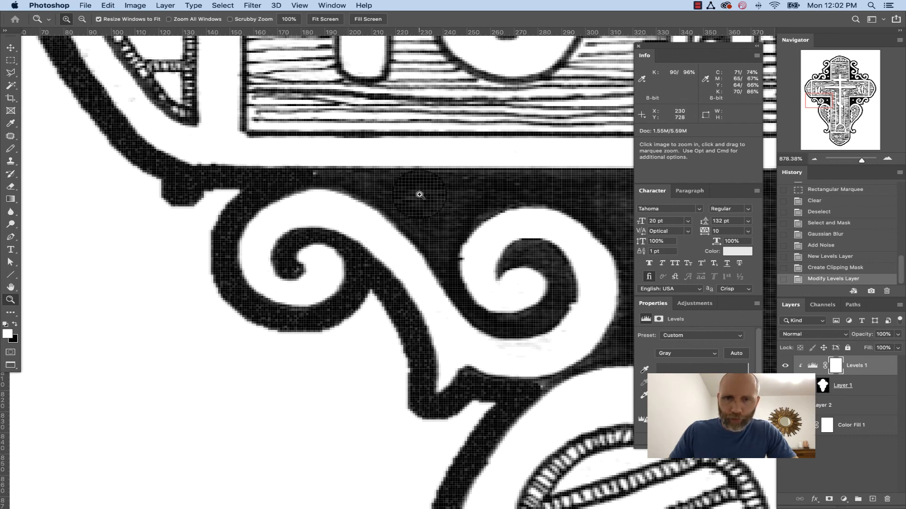
pyautogui.press('super+0')
pyautogui.moveTo(449, 213); pyautogui.dragTo(337, 134)
pyautogui.click(217, 6)
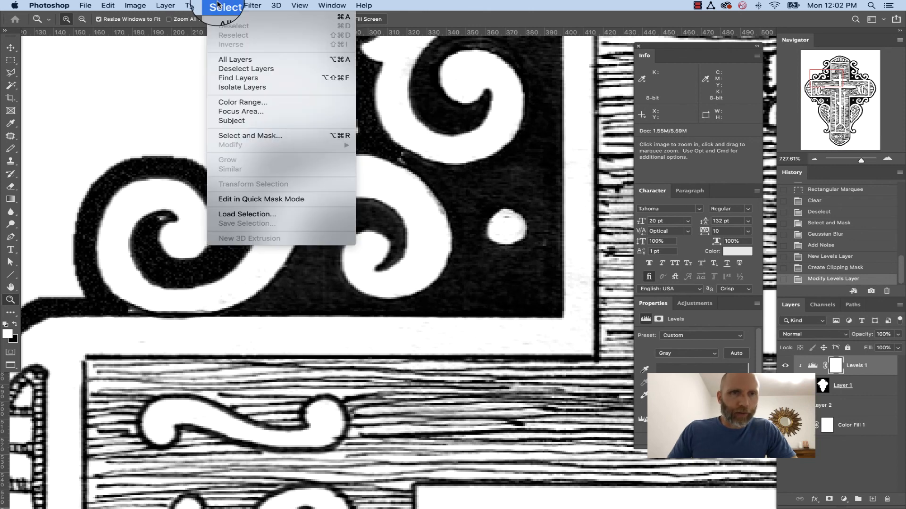
pyautogui.click(177, 4)
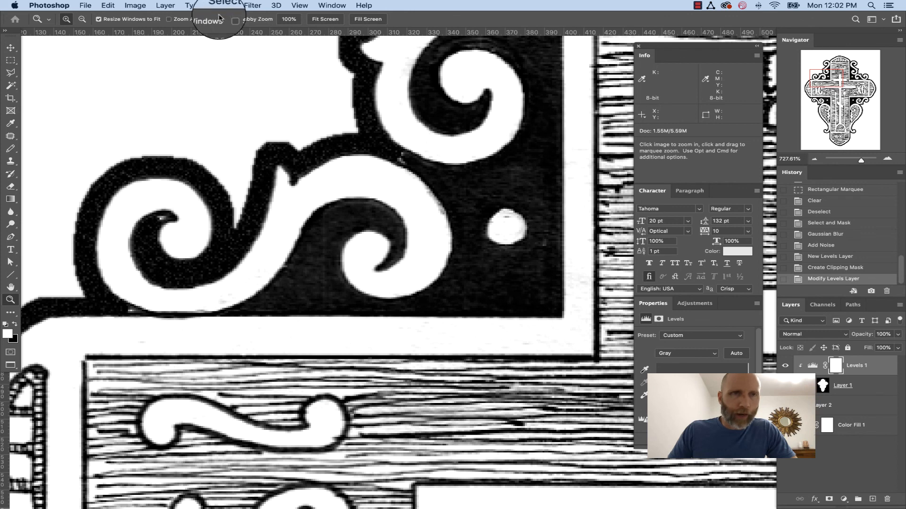
pyautogui.click(222, 5)
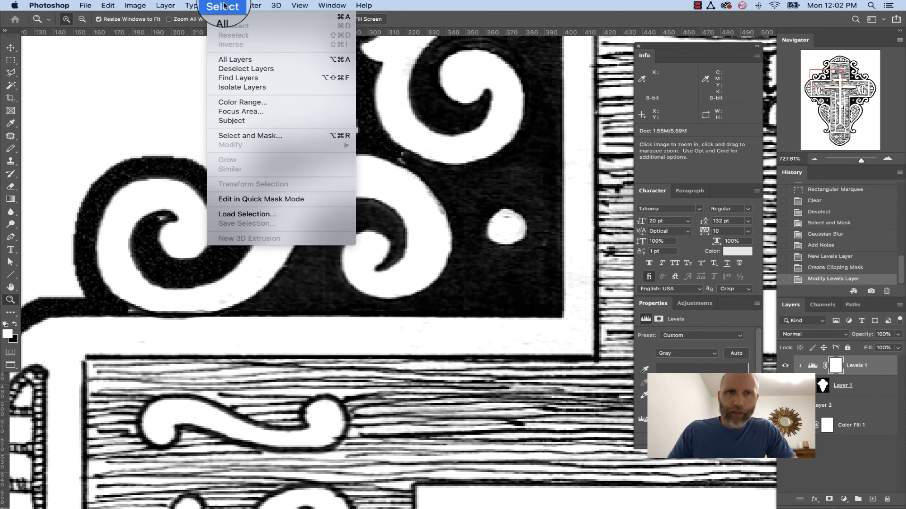
pyautogui.click(225, 5)
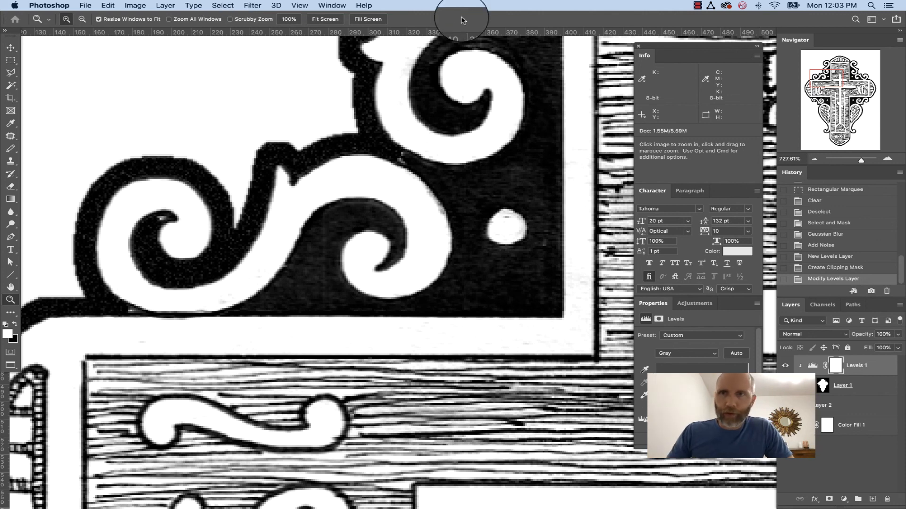
pyautogui.click(699, 6)
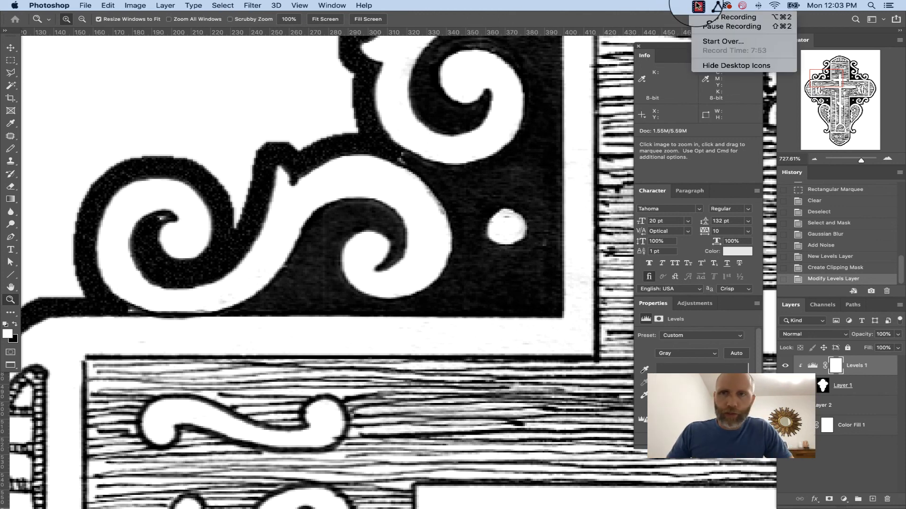
pyautogui.click(714, 17)
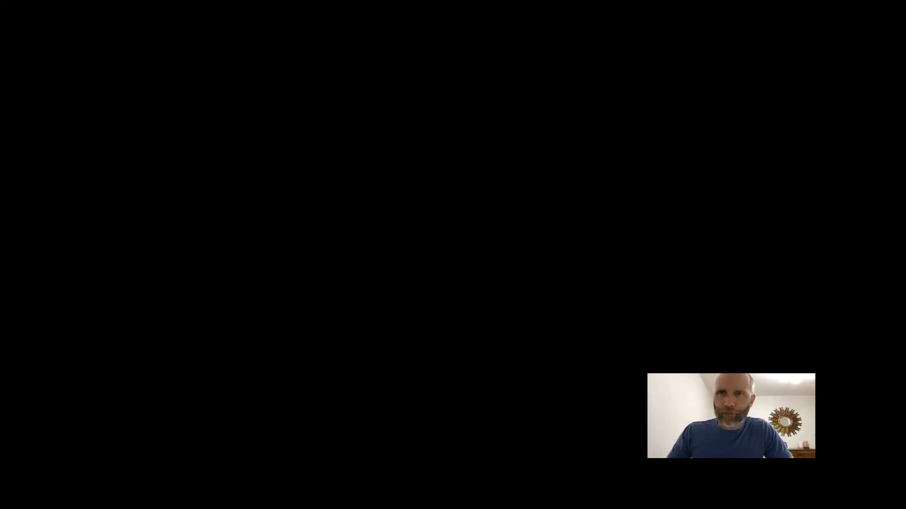